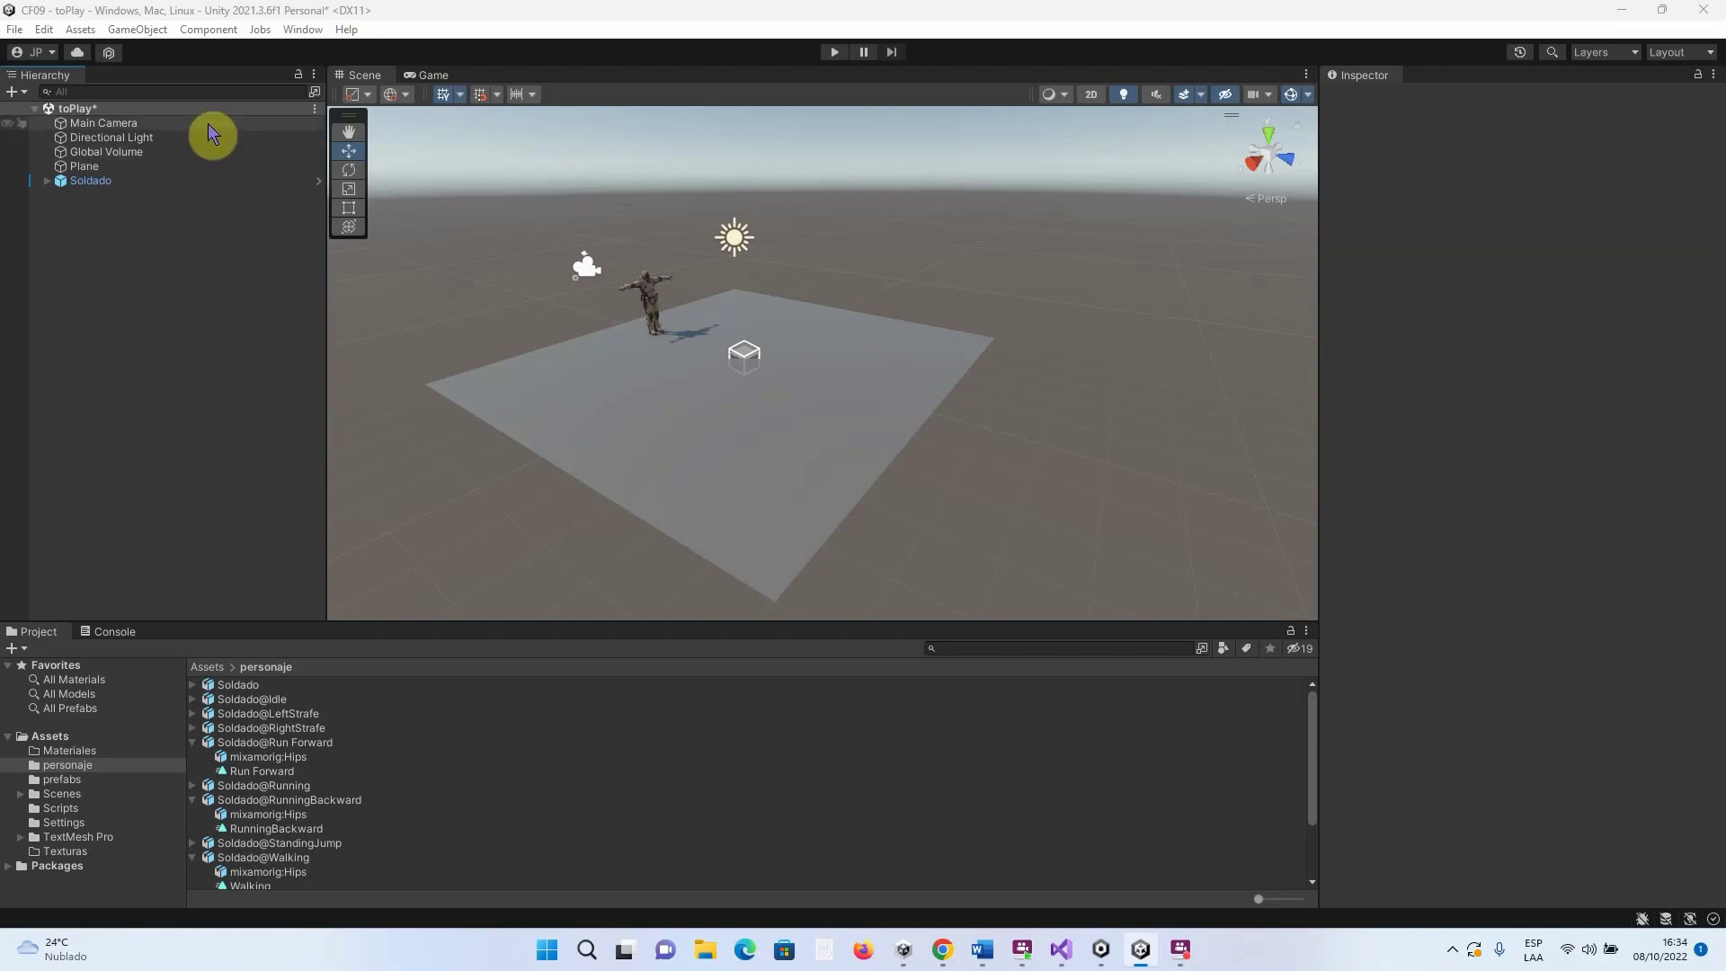
Check the Cinemachine package's entry and installation status among the Unity Registry packages in the Package Manager
click(297, 30)
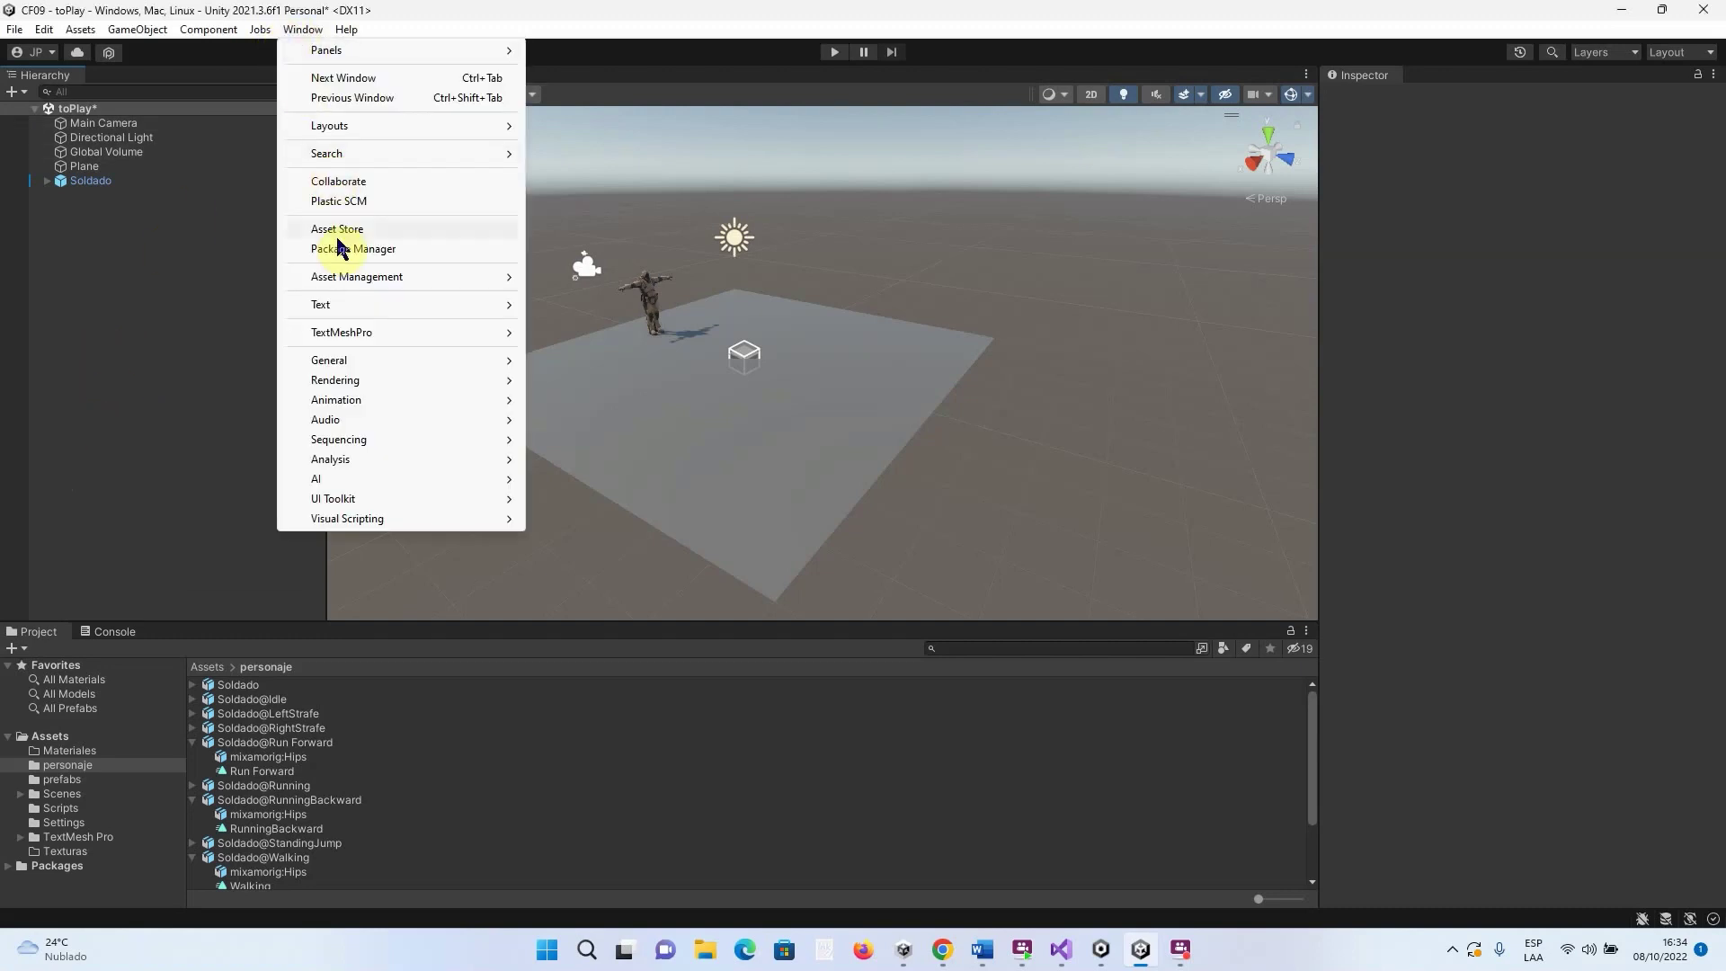
click(371, 250)
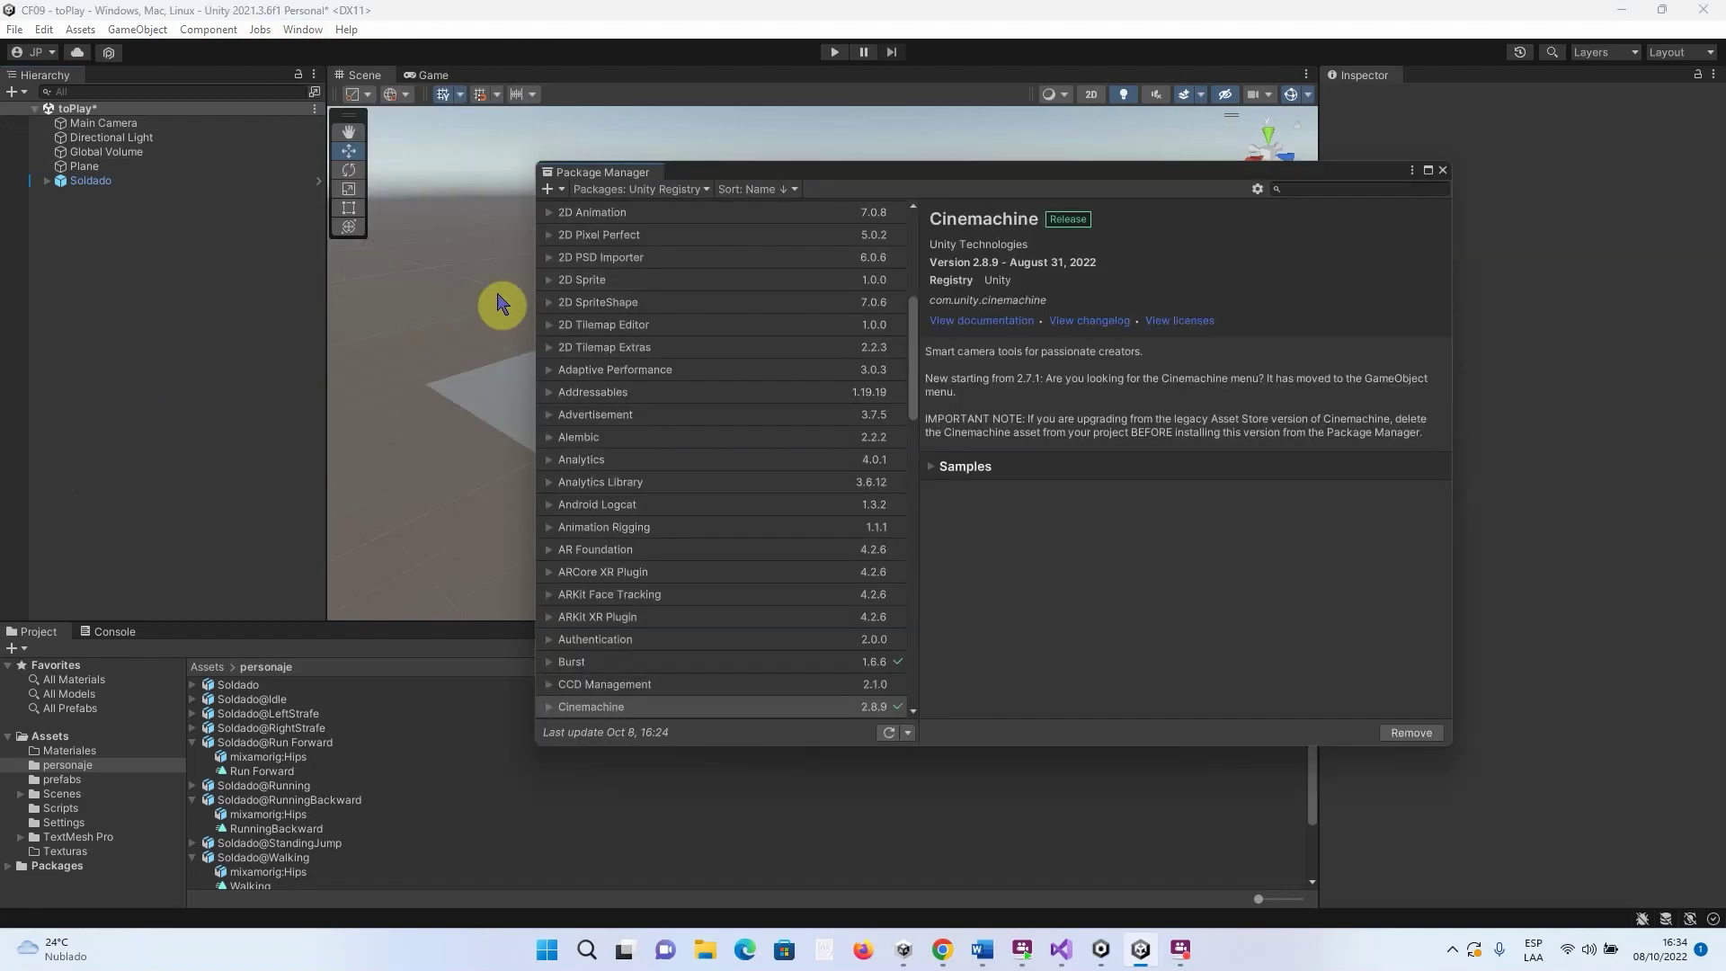
click(640, 191)
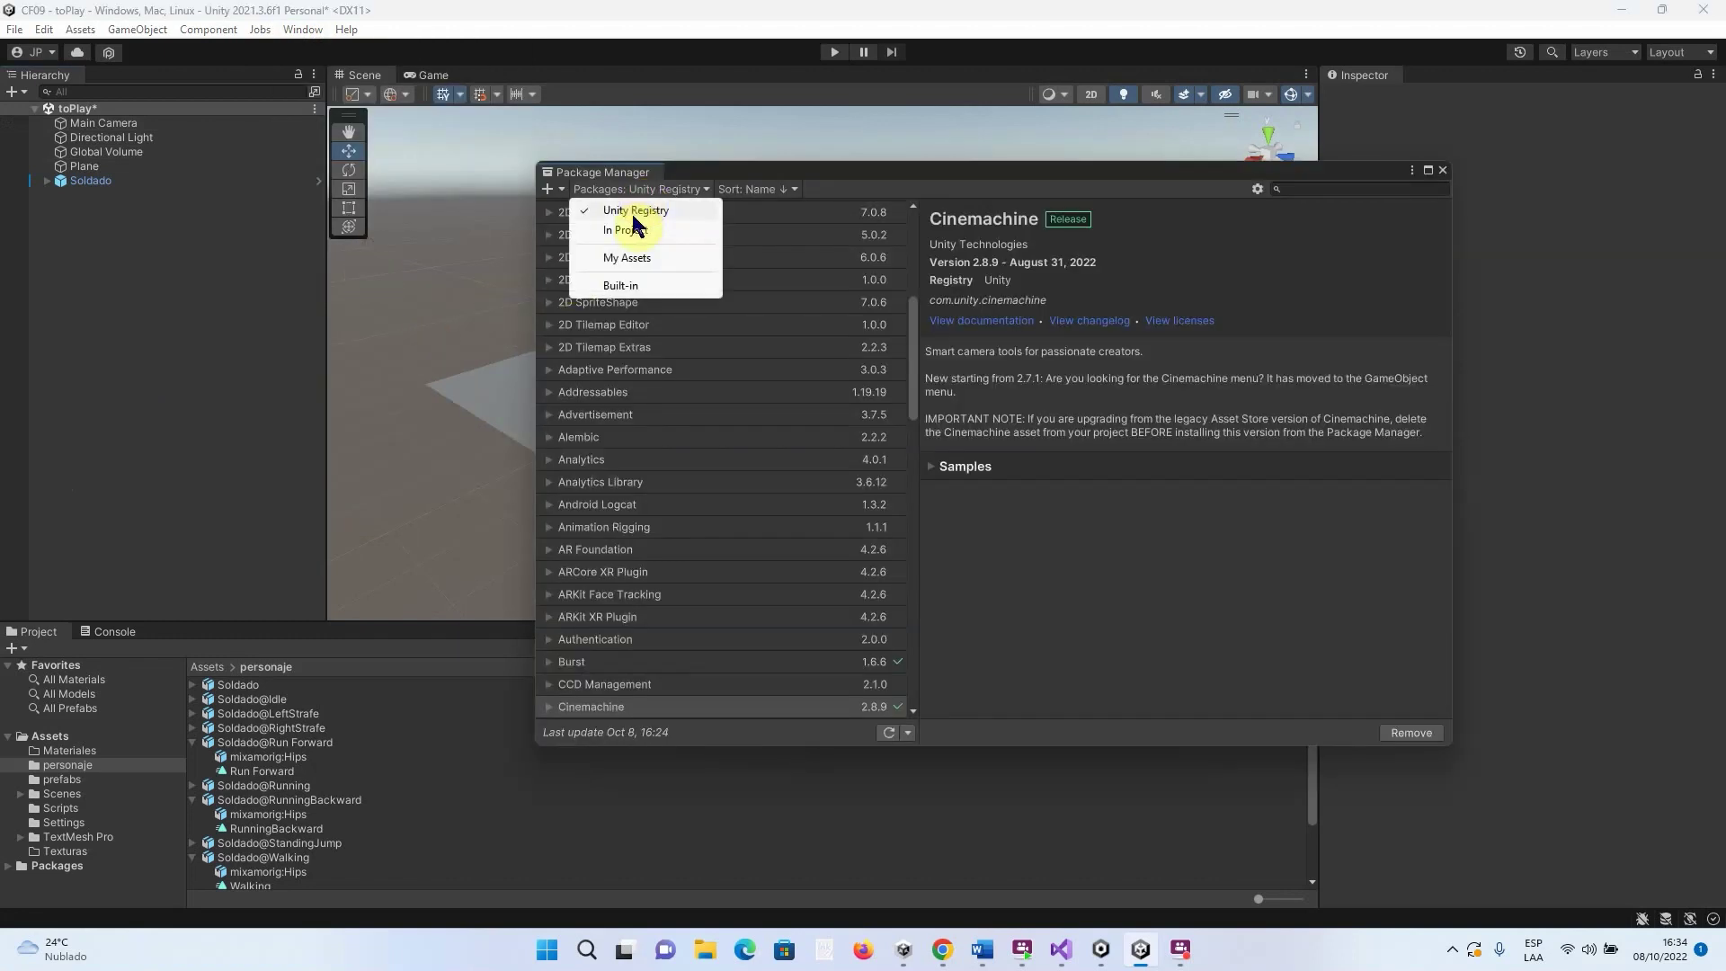
drag(913, 339, 960, 432)
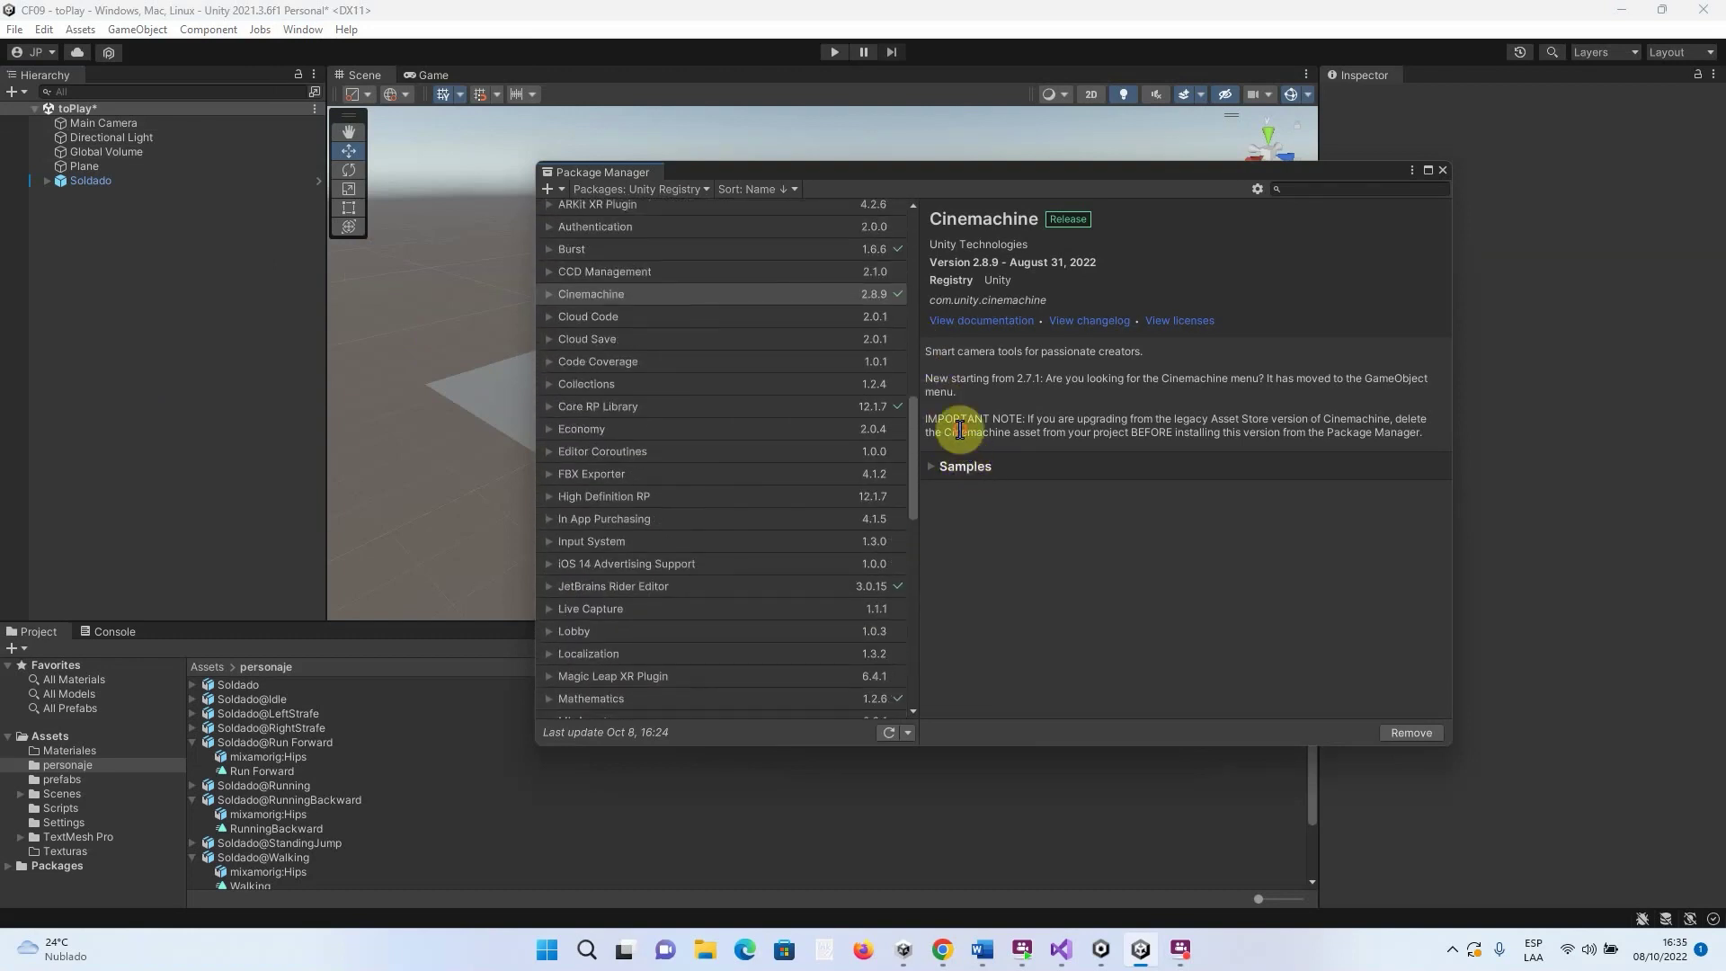
click(704, 294)
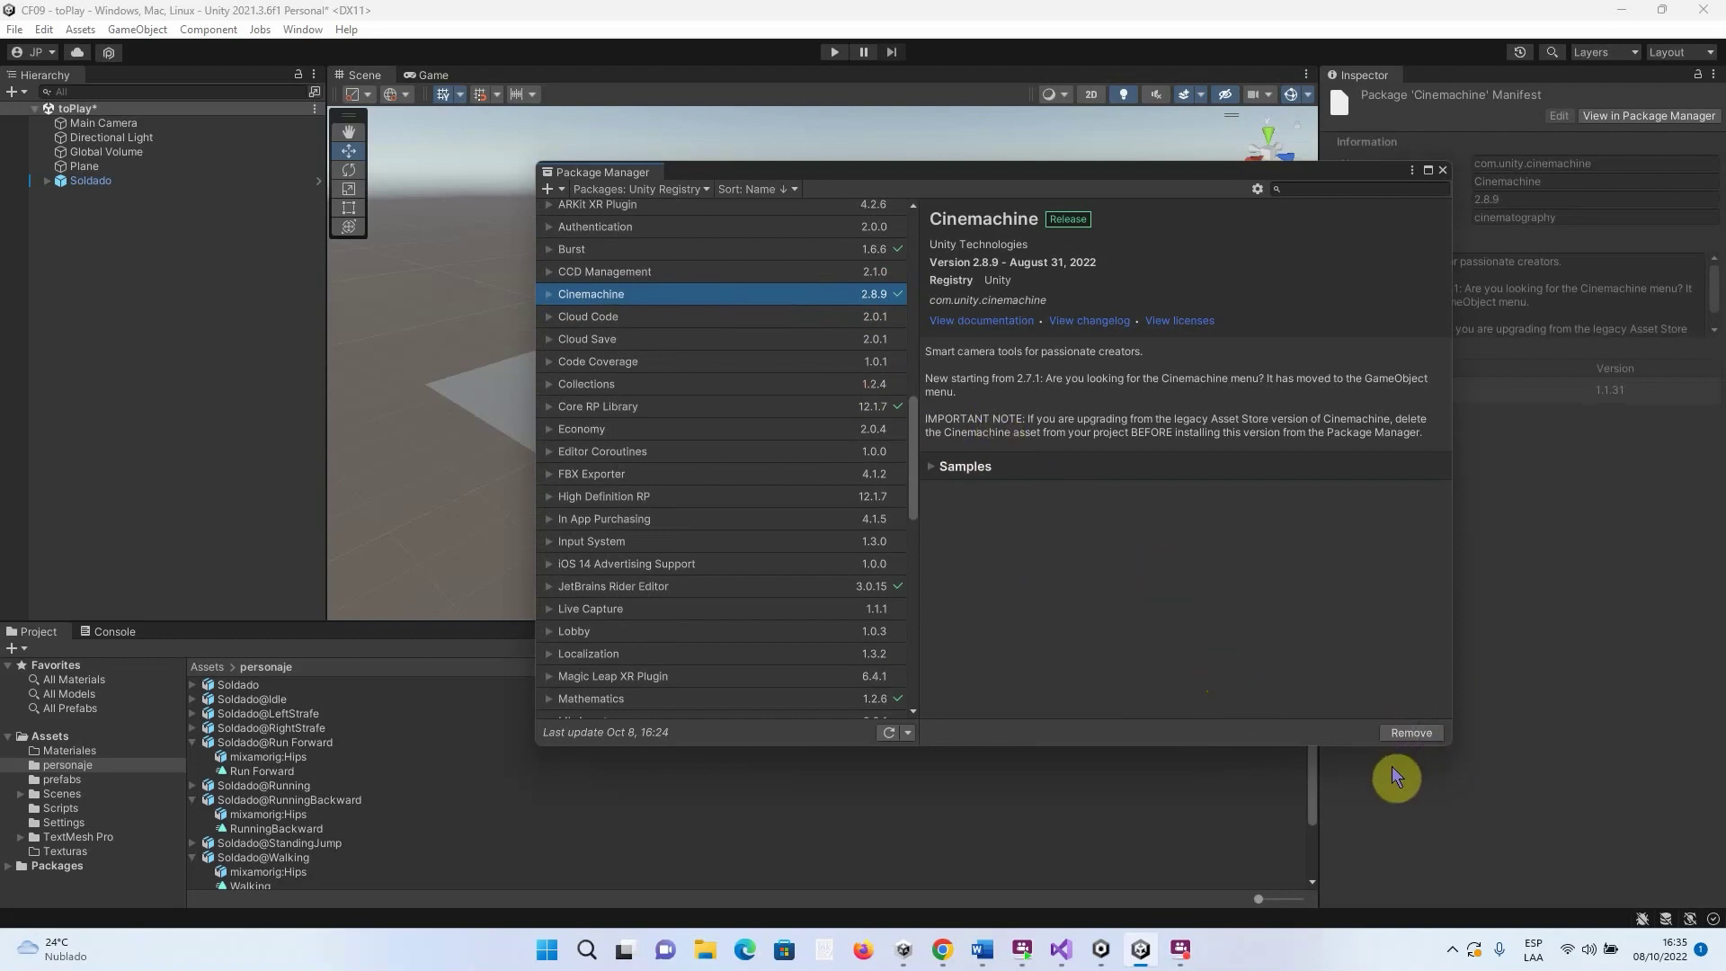
click(1443, 170)
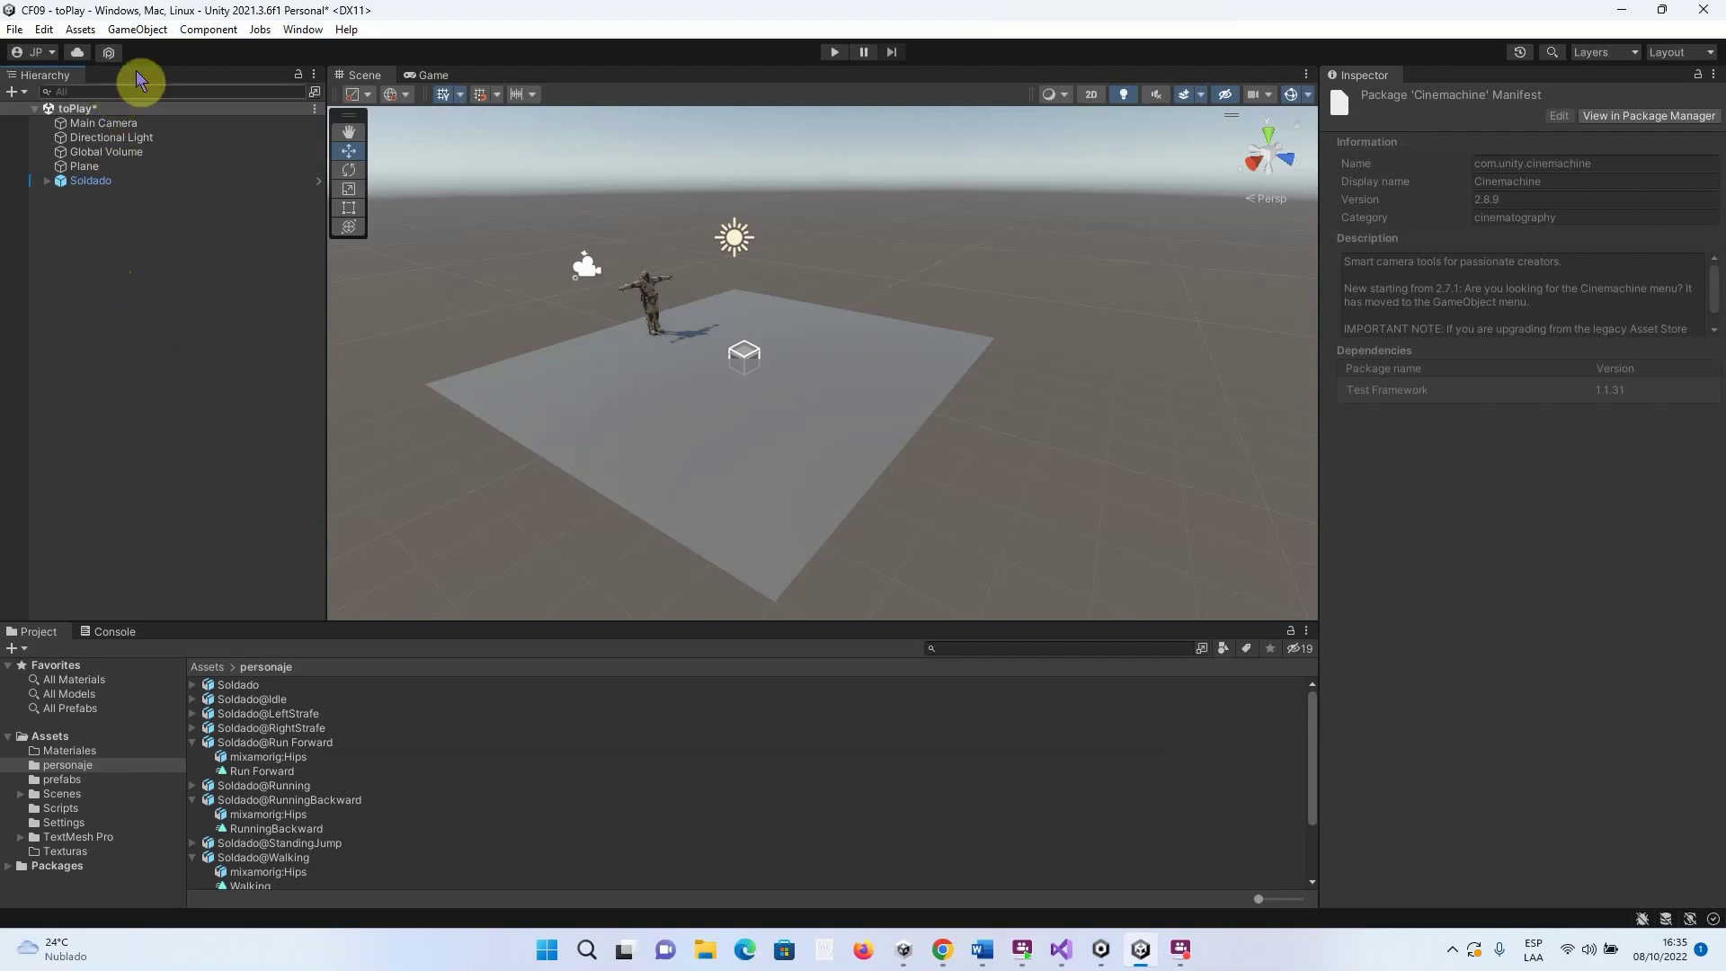
click(142, 32)
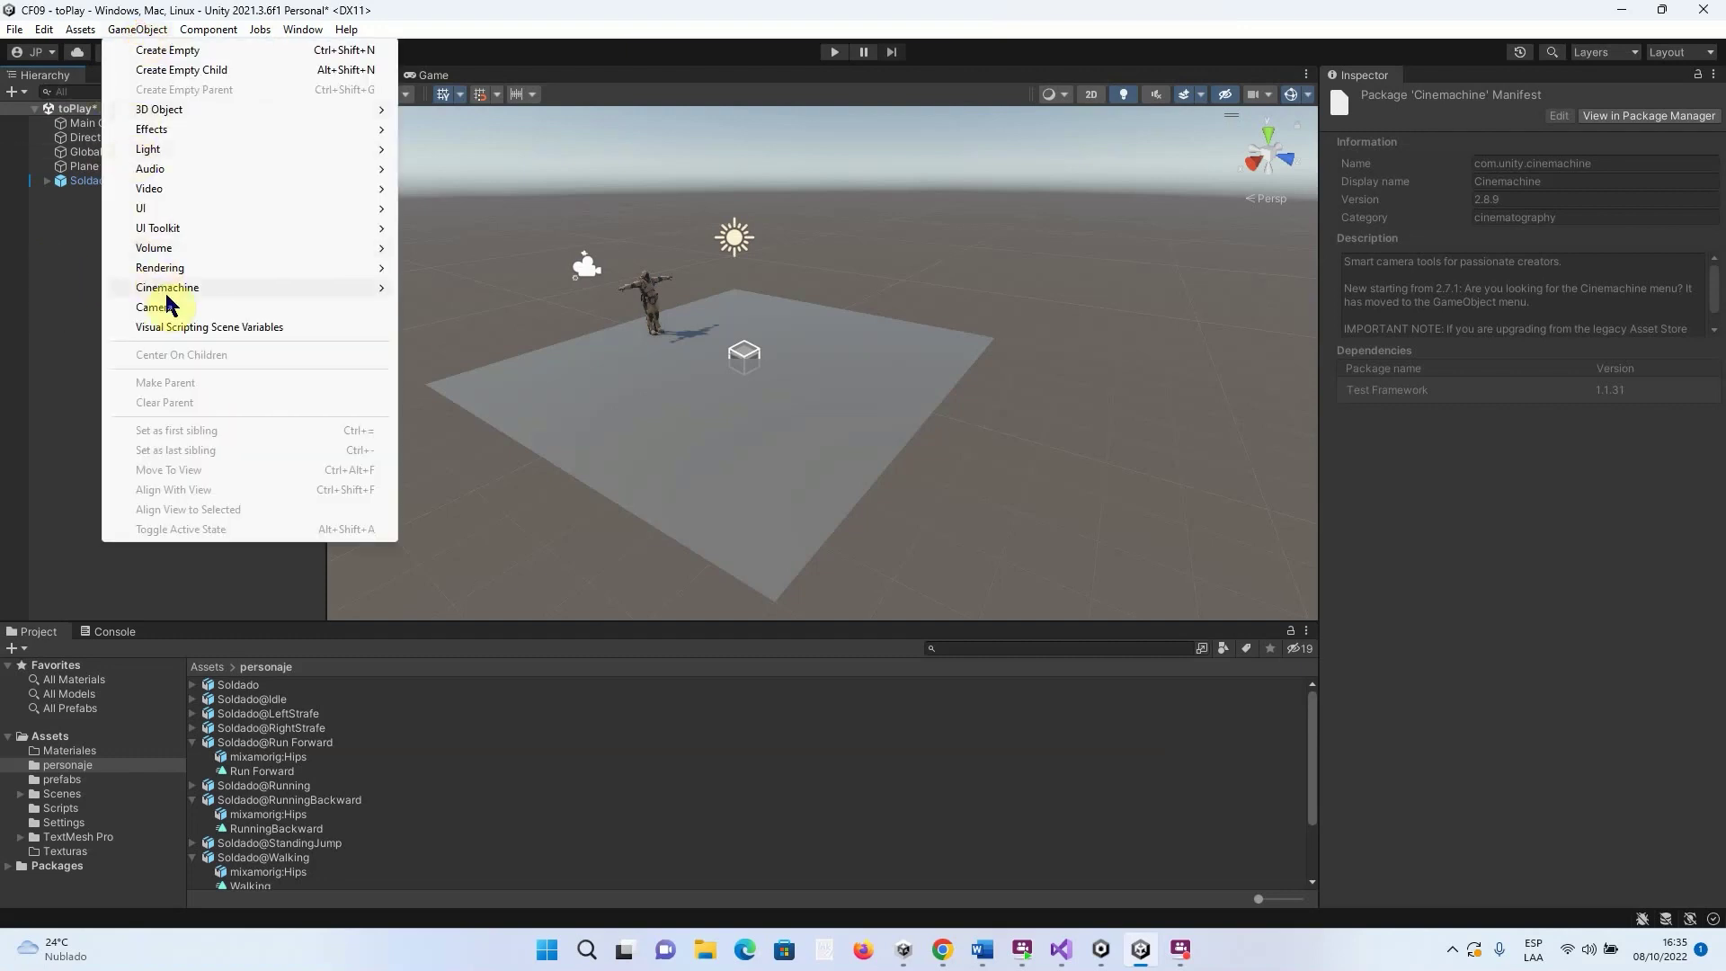
mouse_move(184, 287)
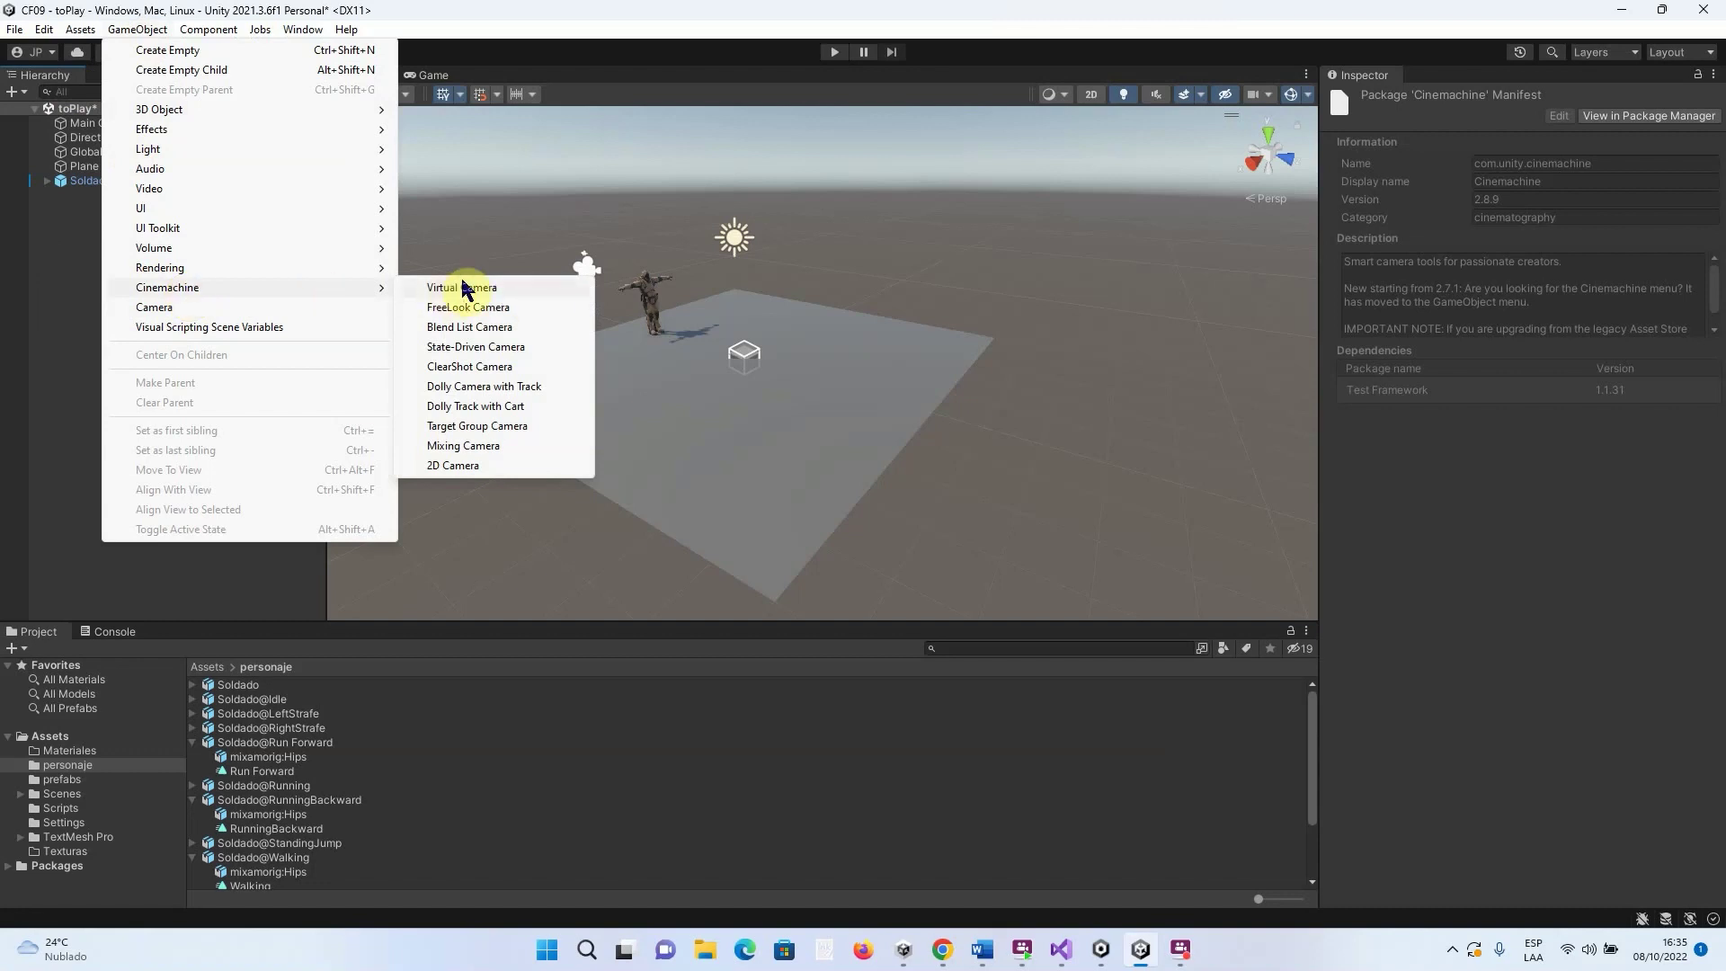
click(79, 274)
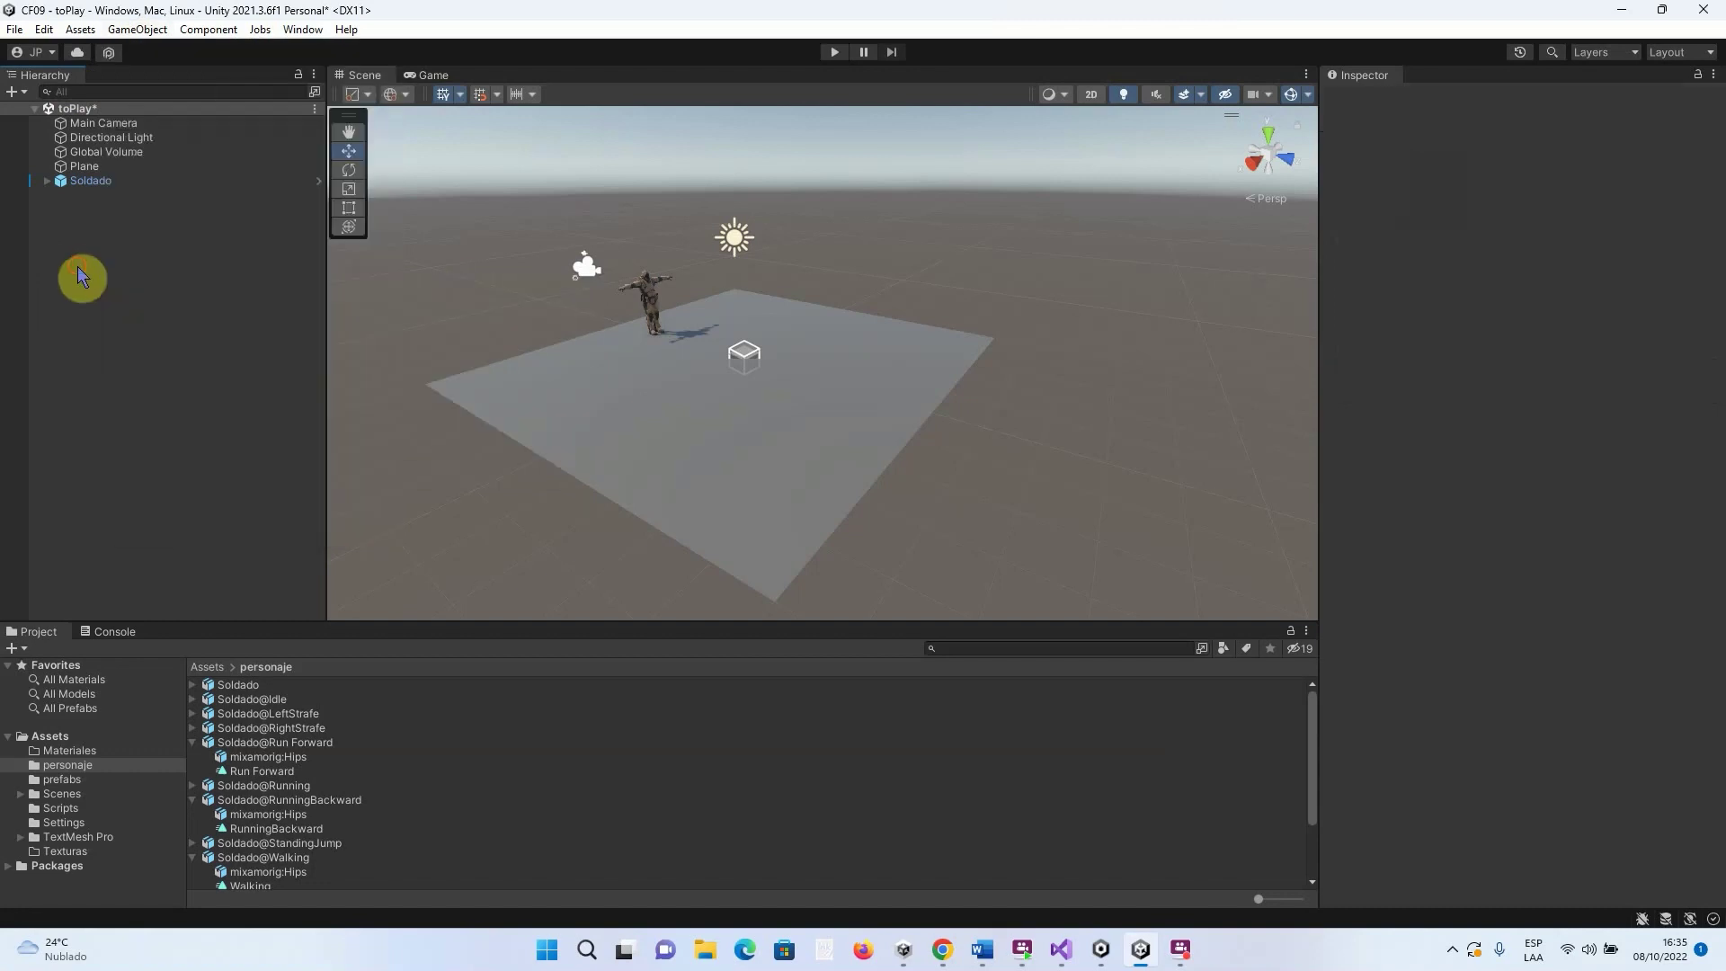
Add a Cinemachine Virtual Camera to the scene and inspect the CinemachineBrain component on the Main Camera
right_click(101, 270)
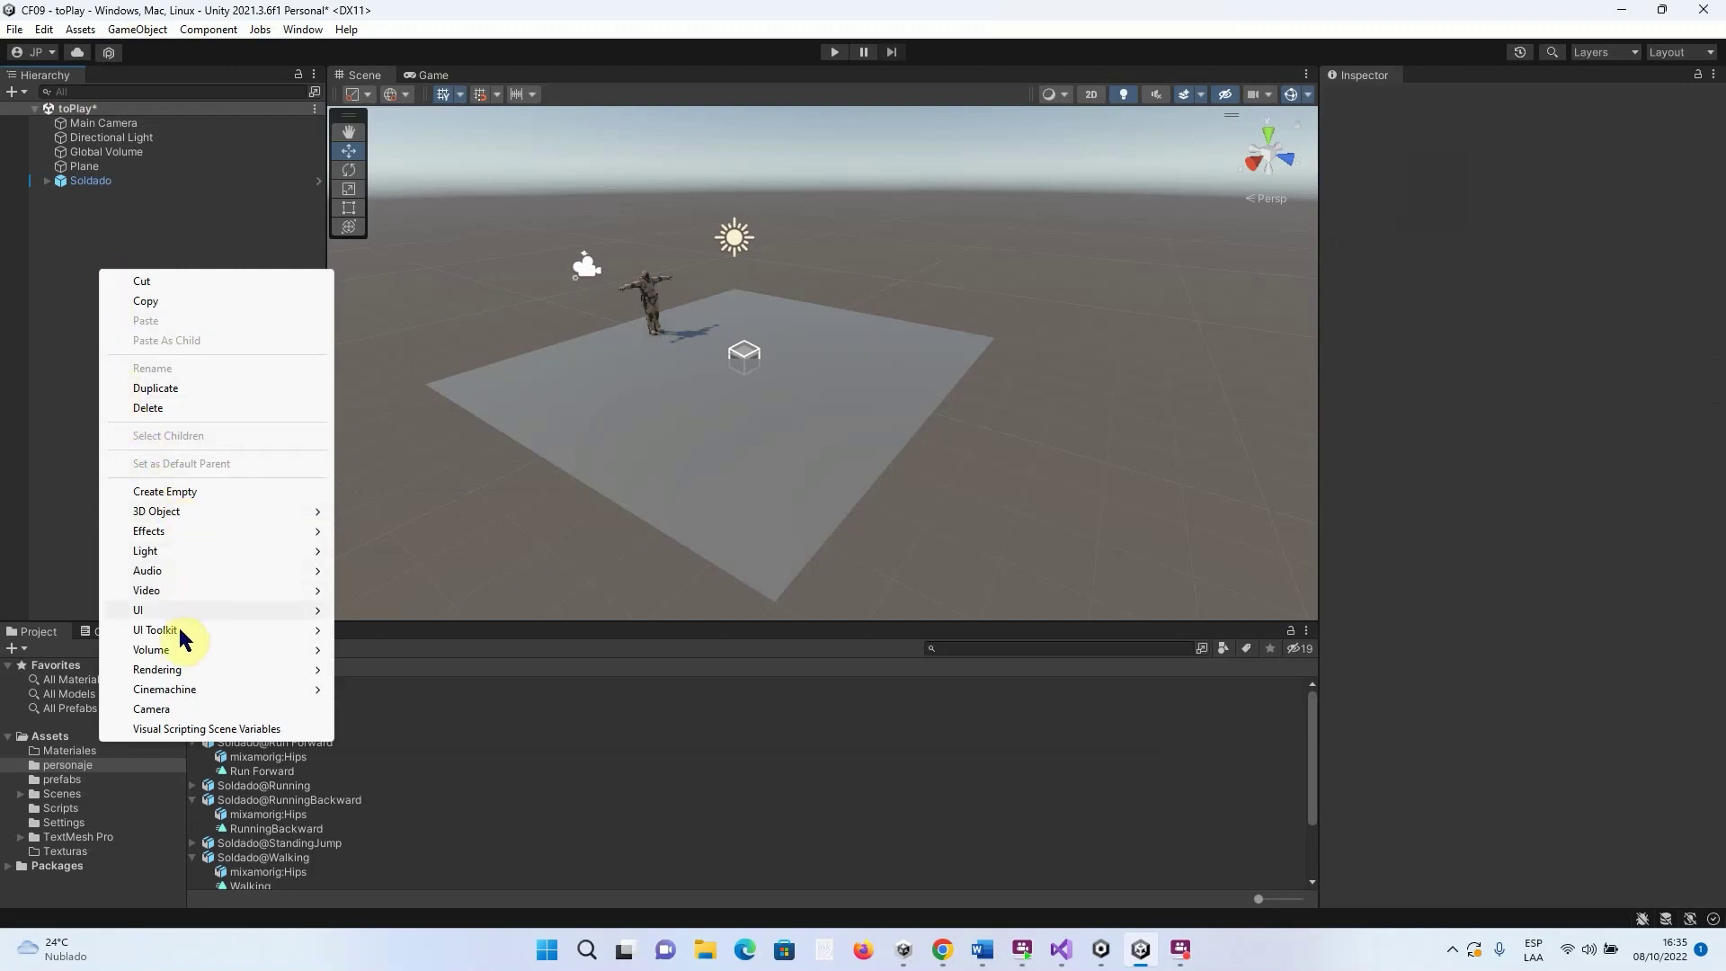
mouse_move(182, 688)
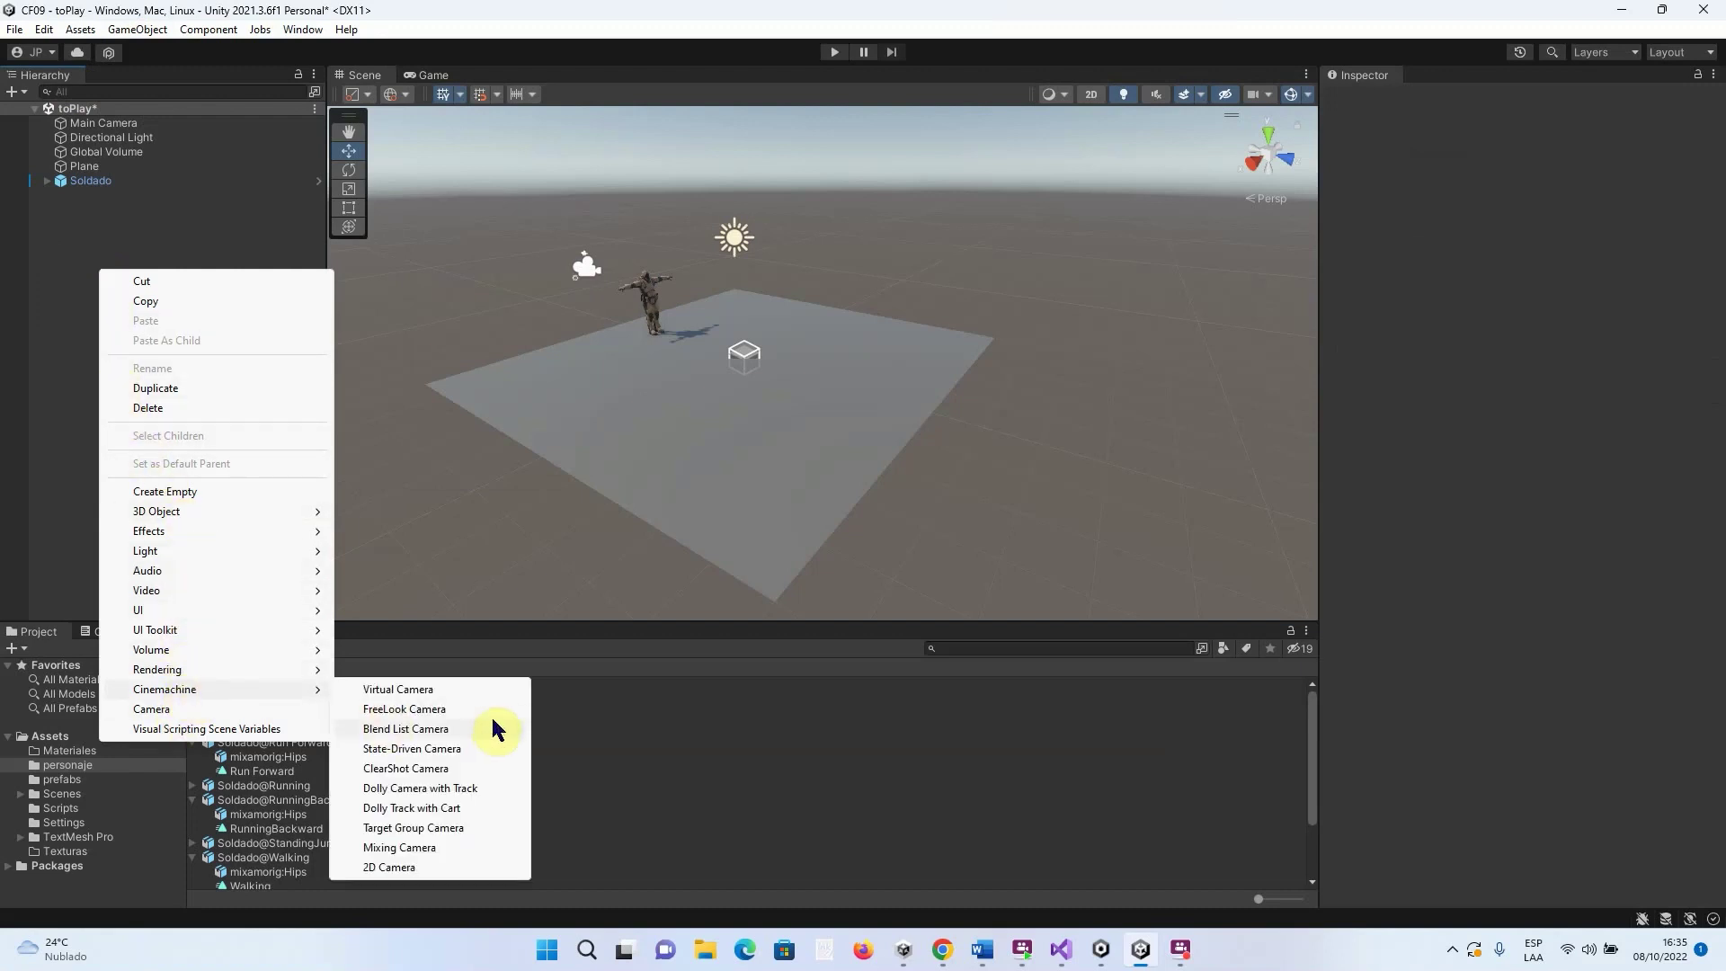
click(413, 692)
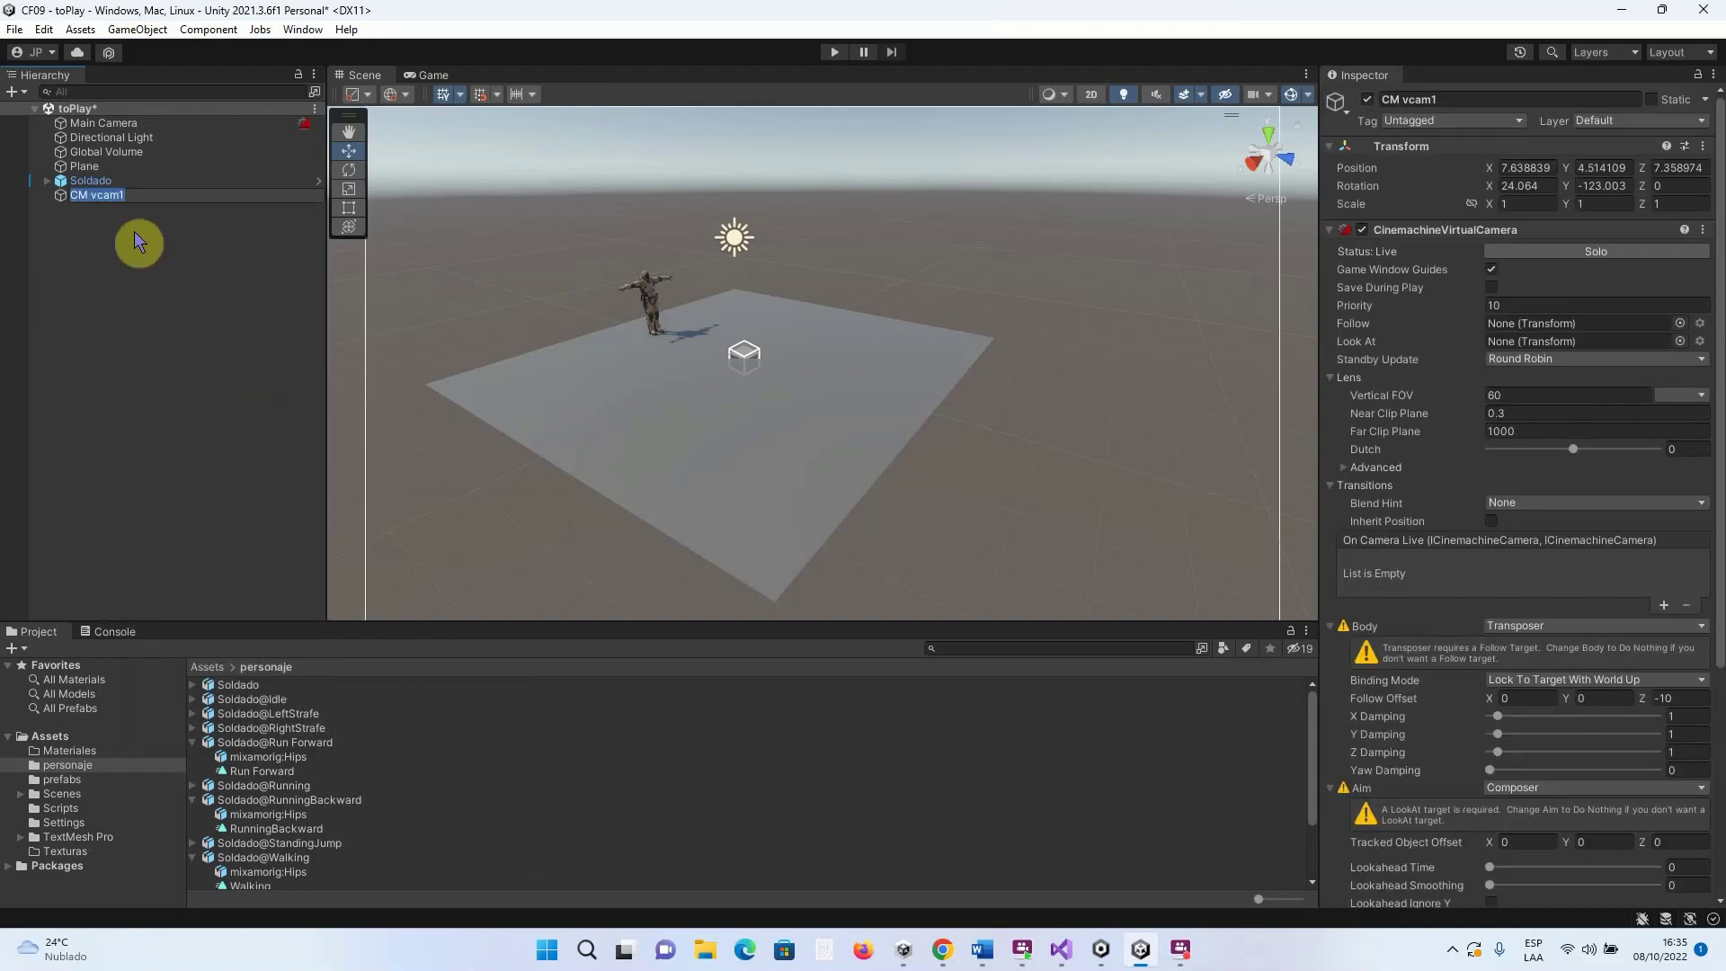
click(116, 199)
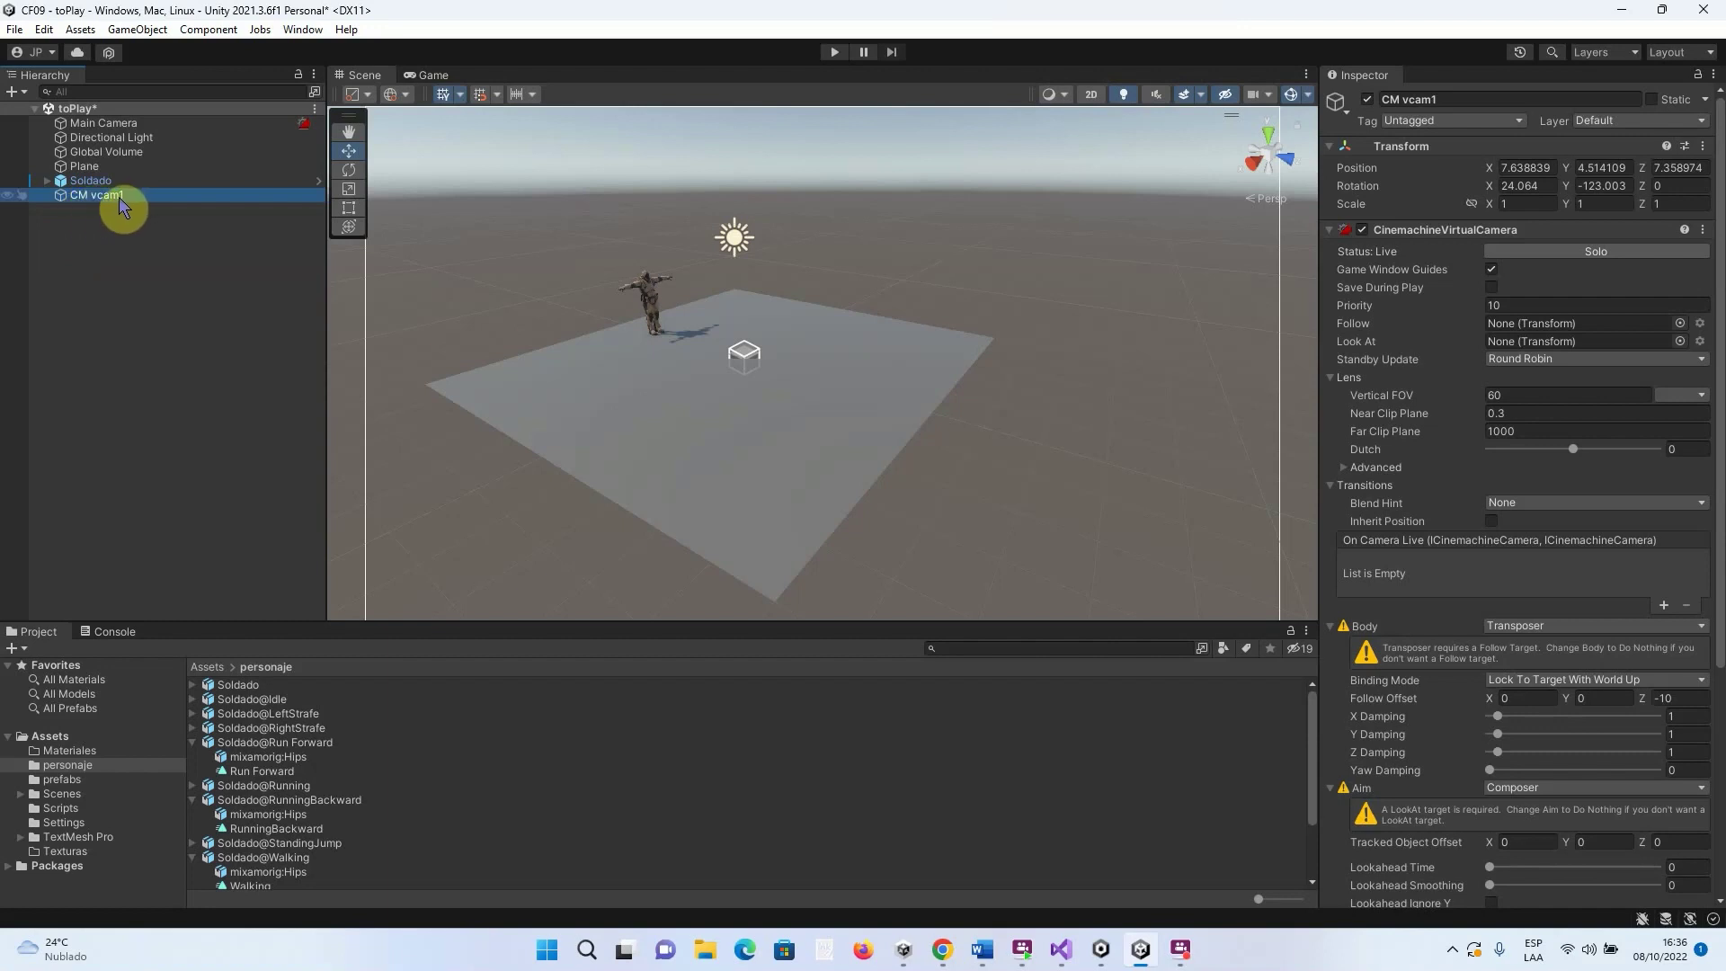
click(105, 123)
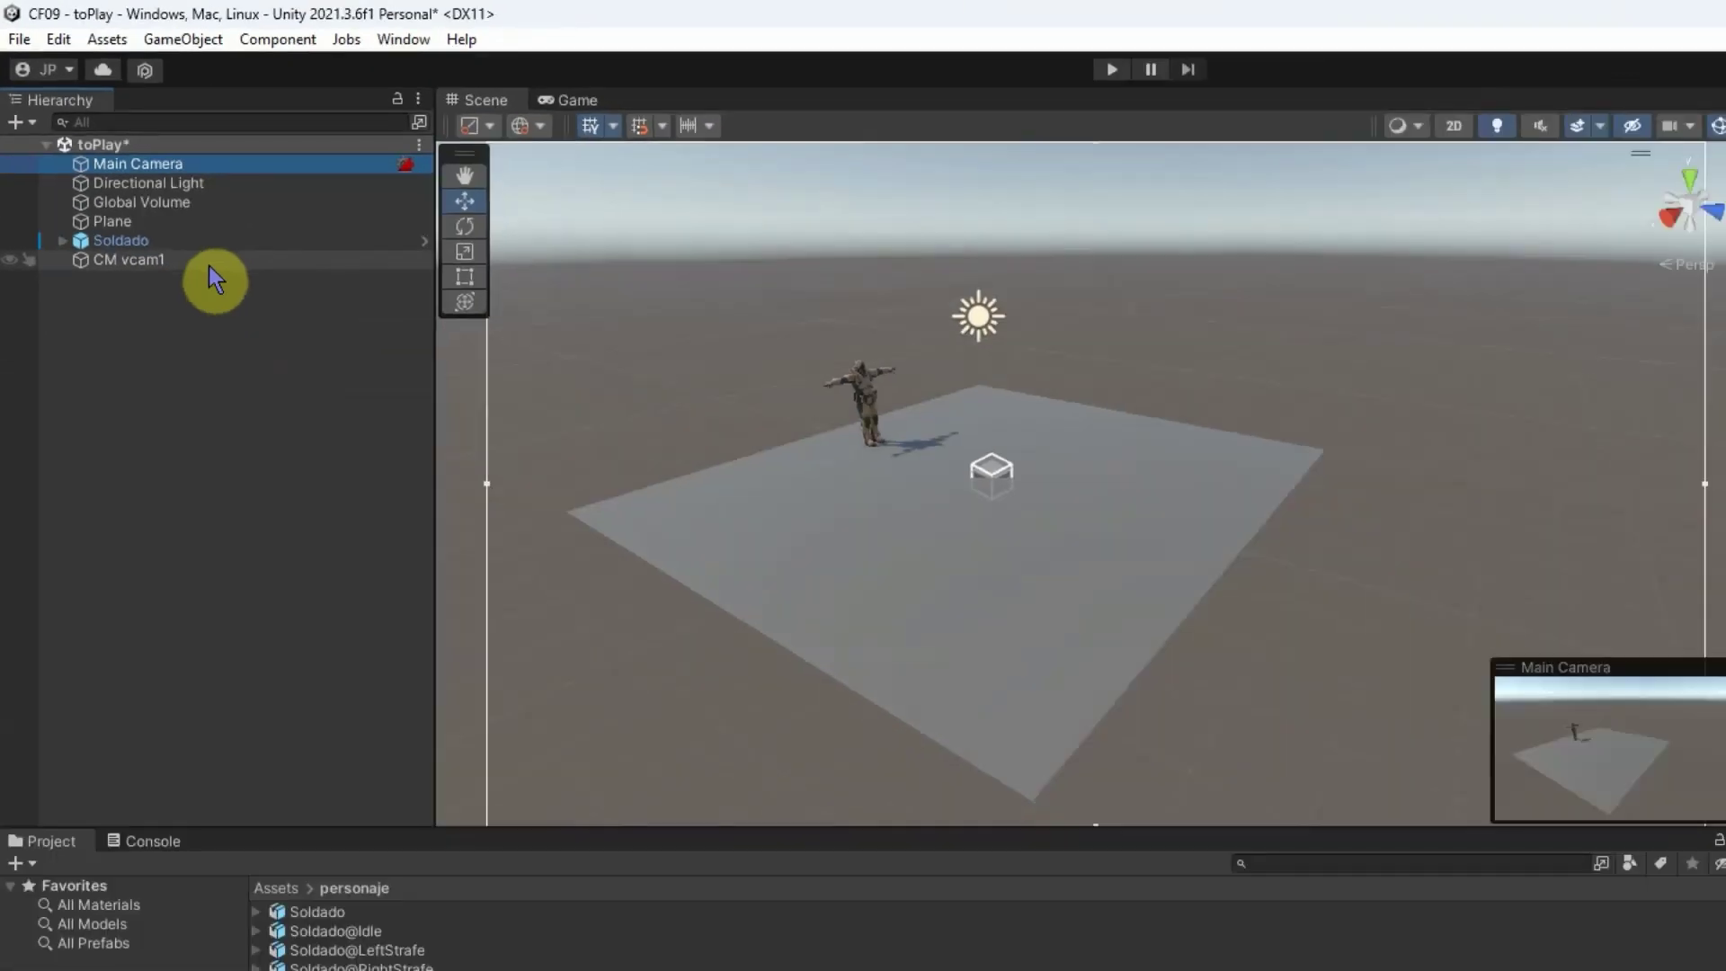
scroll(1573, 722, down, 3)
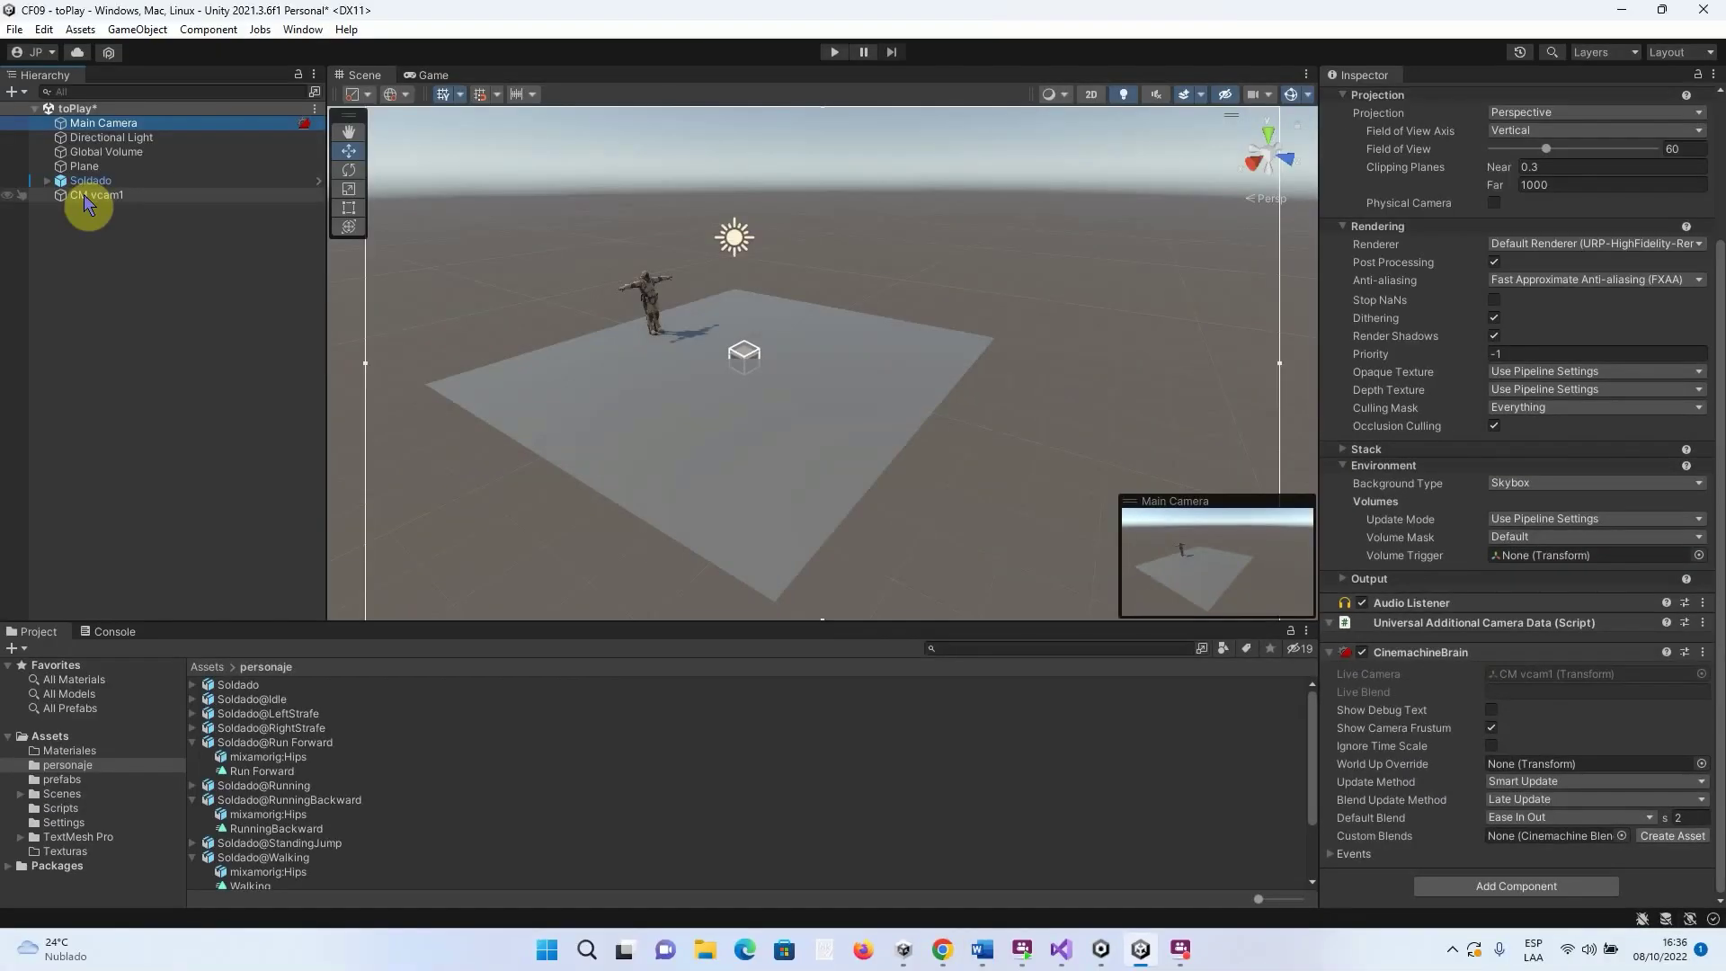
Assign the Soldado object as both the Follow and Look At target of CM vcam1
click(84, 195)
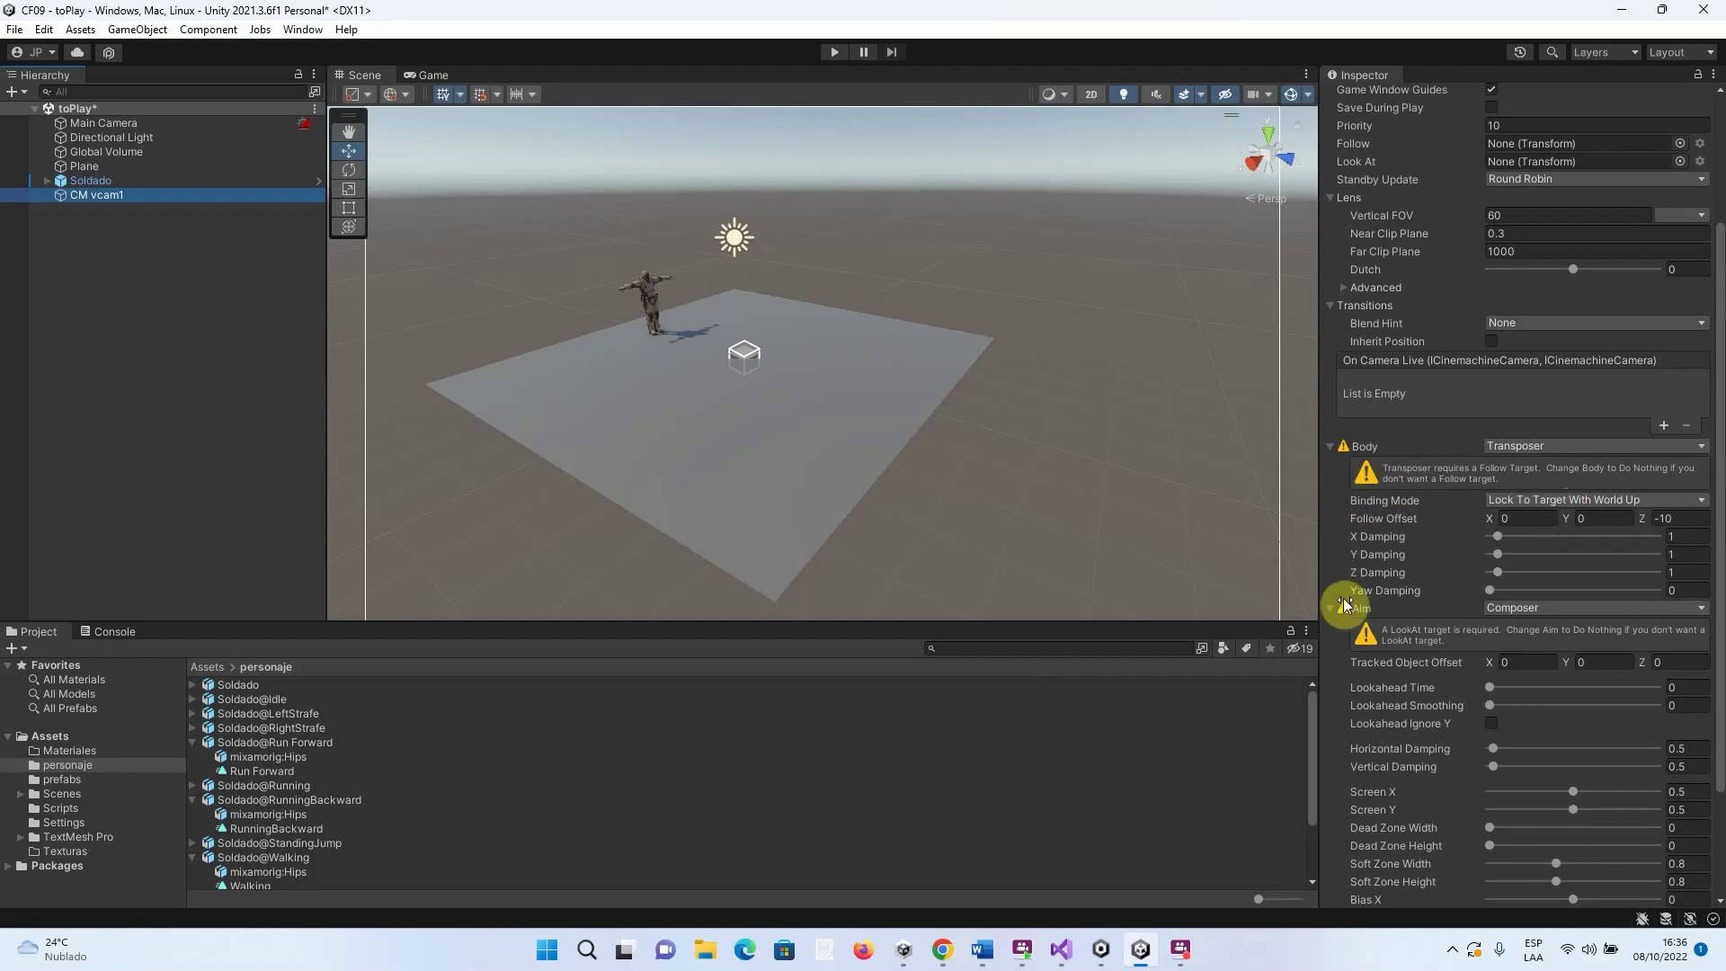
scroll(1443, 473, up, 1)
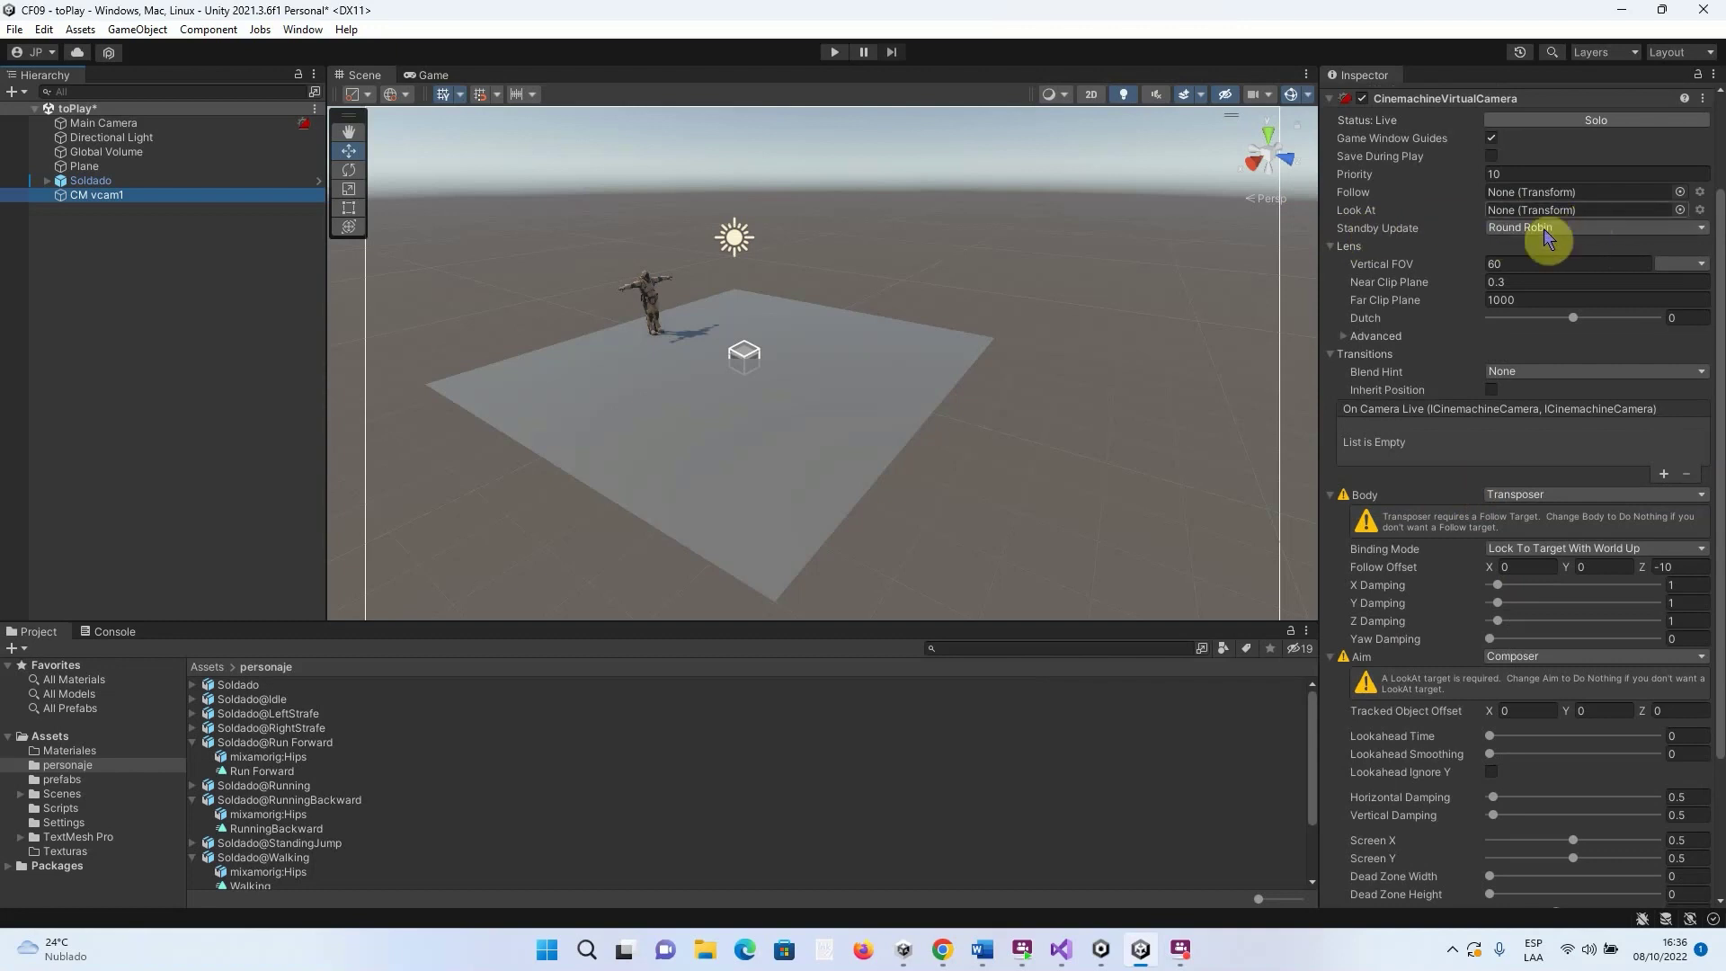
click(84, 182)
drag(83, 187, 1530, 192)
click(76, 184)
drag(76, 184, 1569, 214)
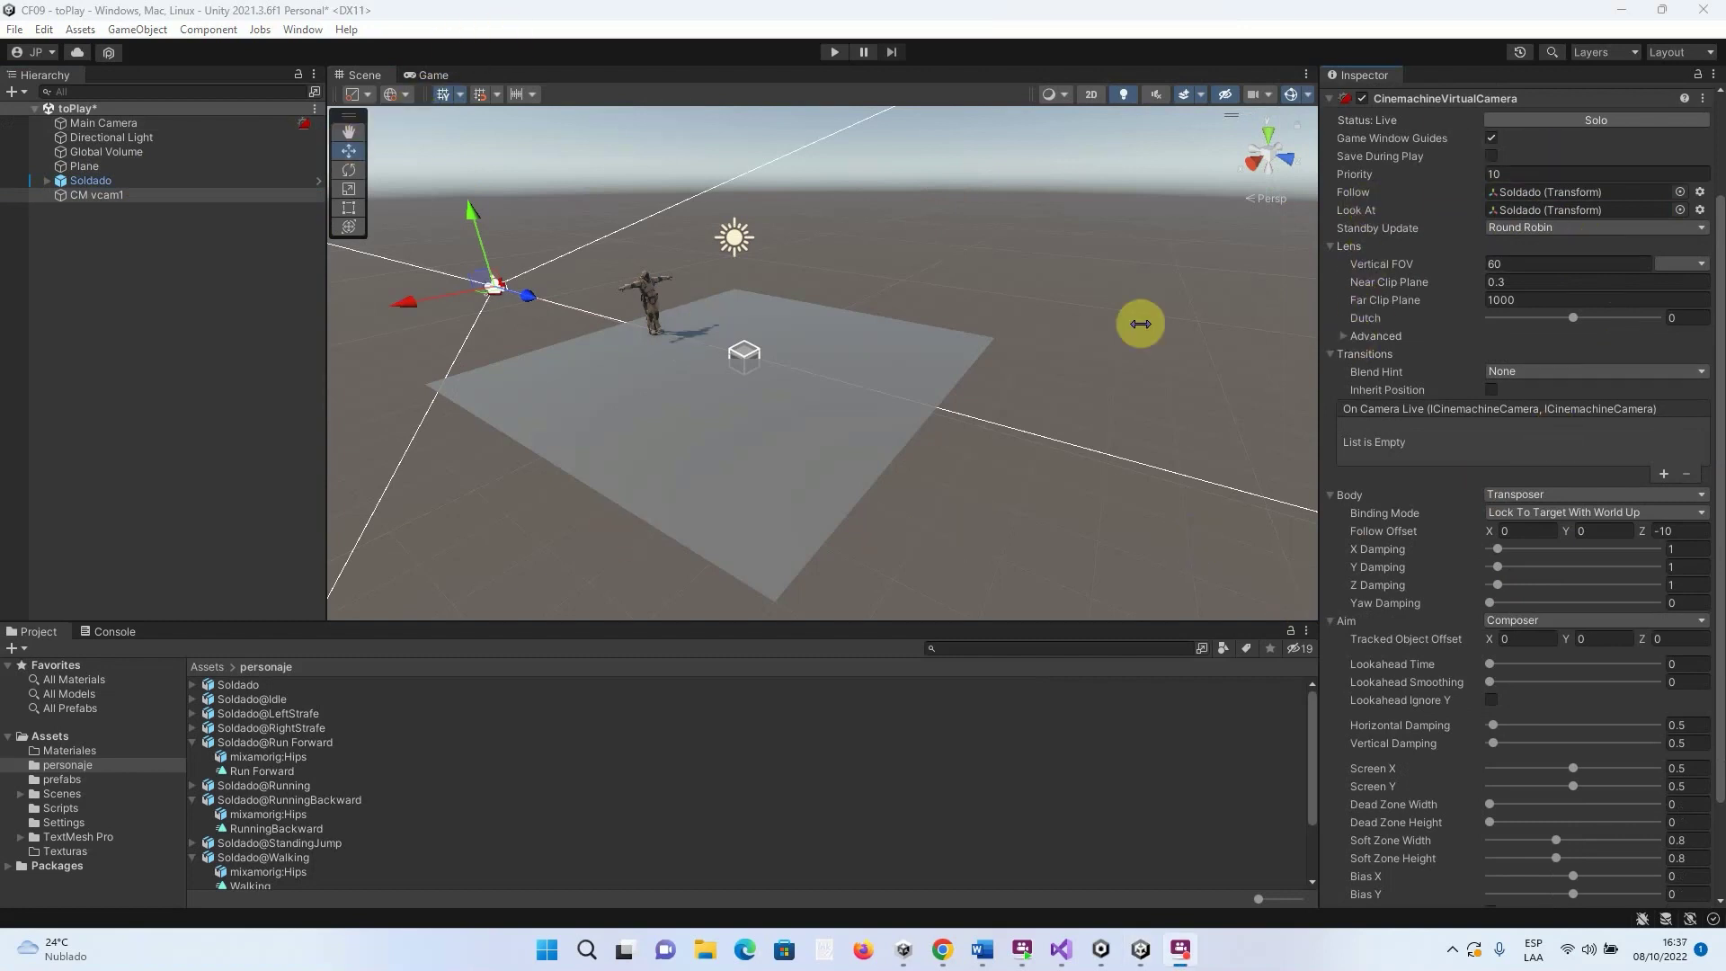
Show the Game view and change the virtual camera's Body mode to 3rd Person Follow
click(435, 76)
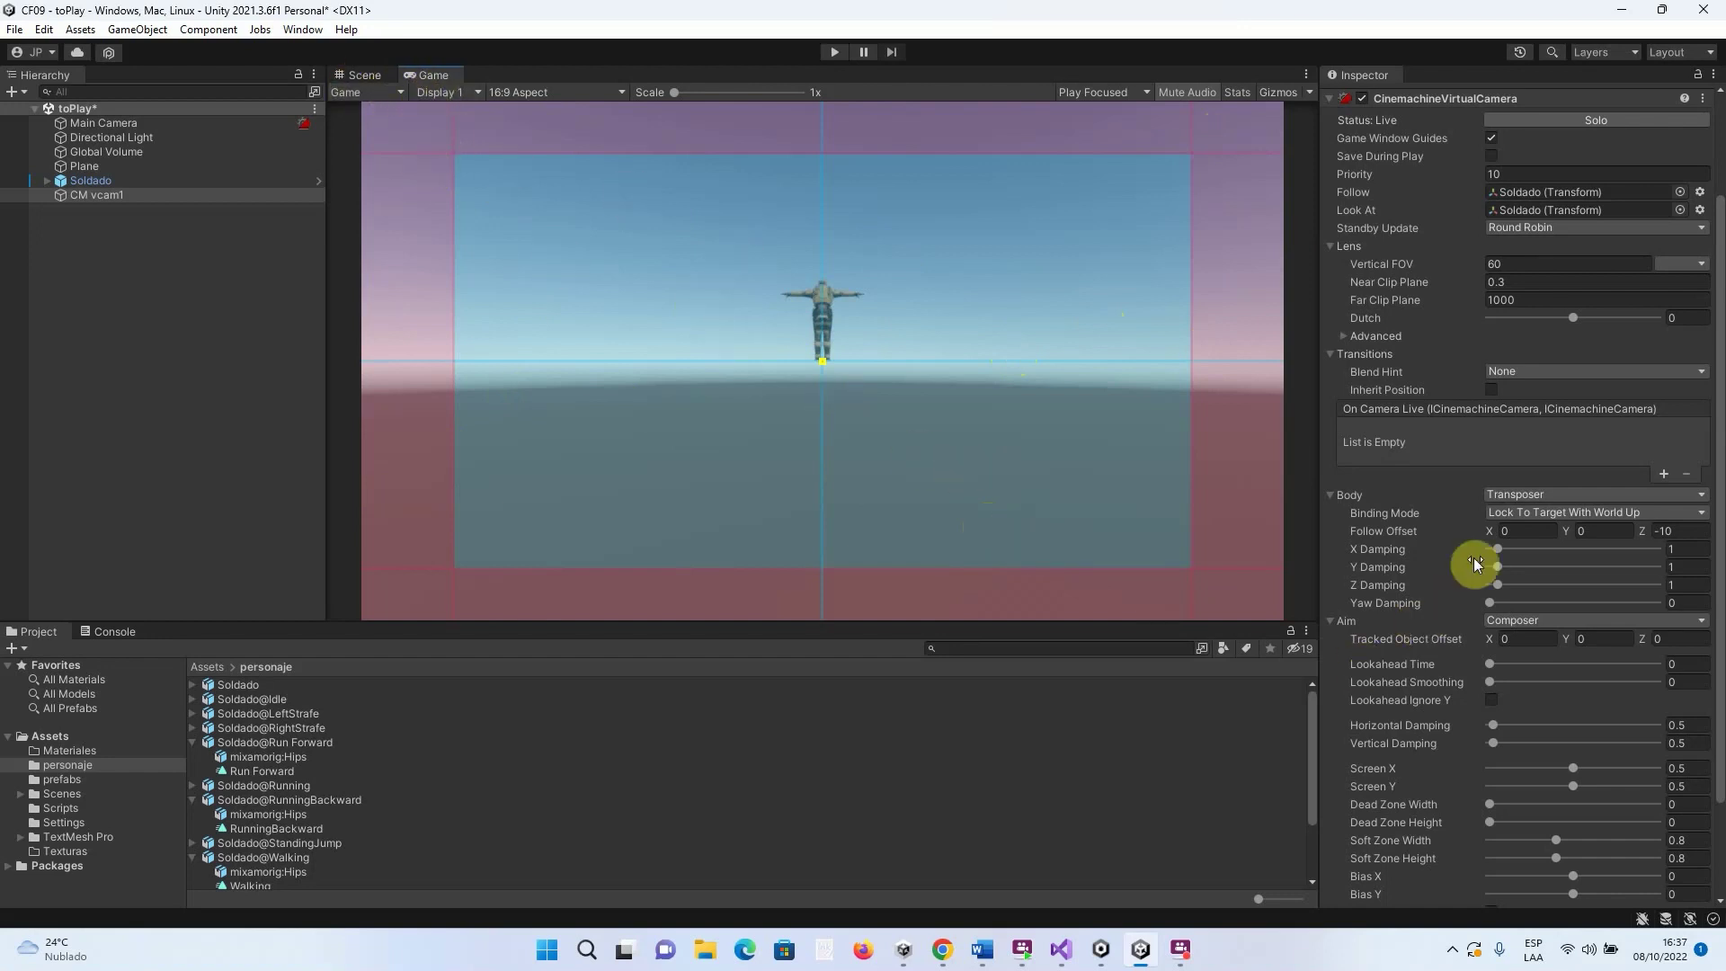
scroll(1495, 550, down, 2)
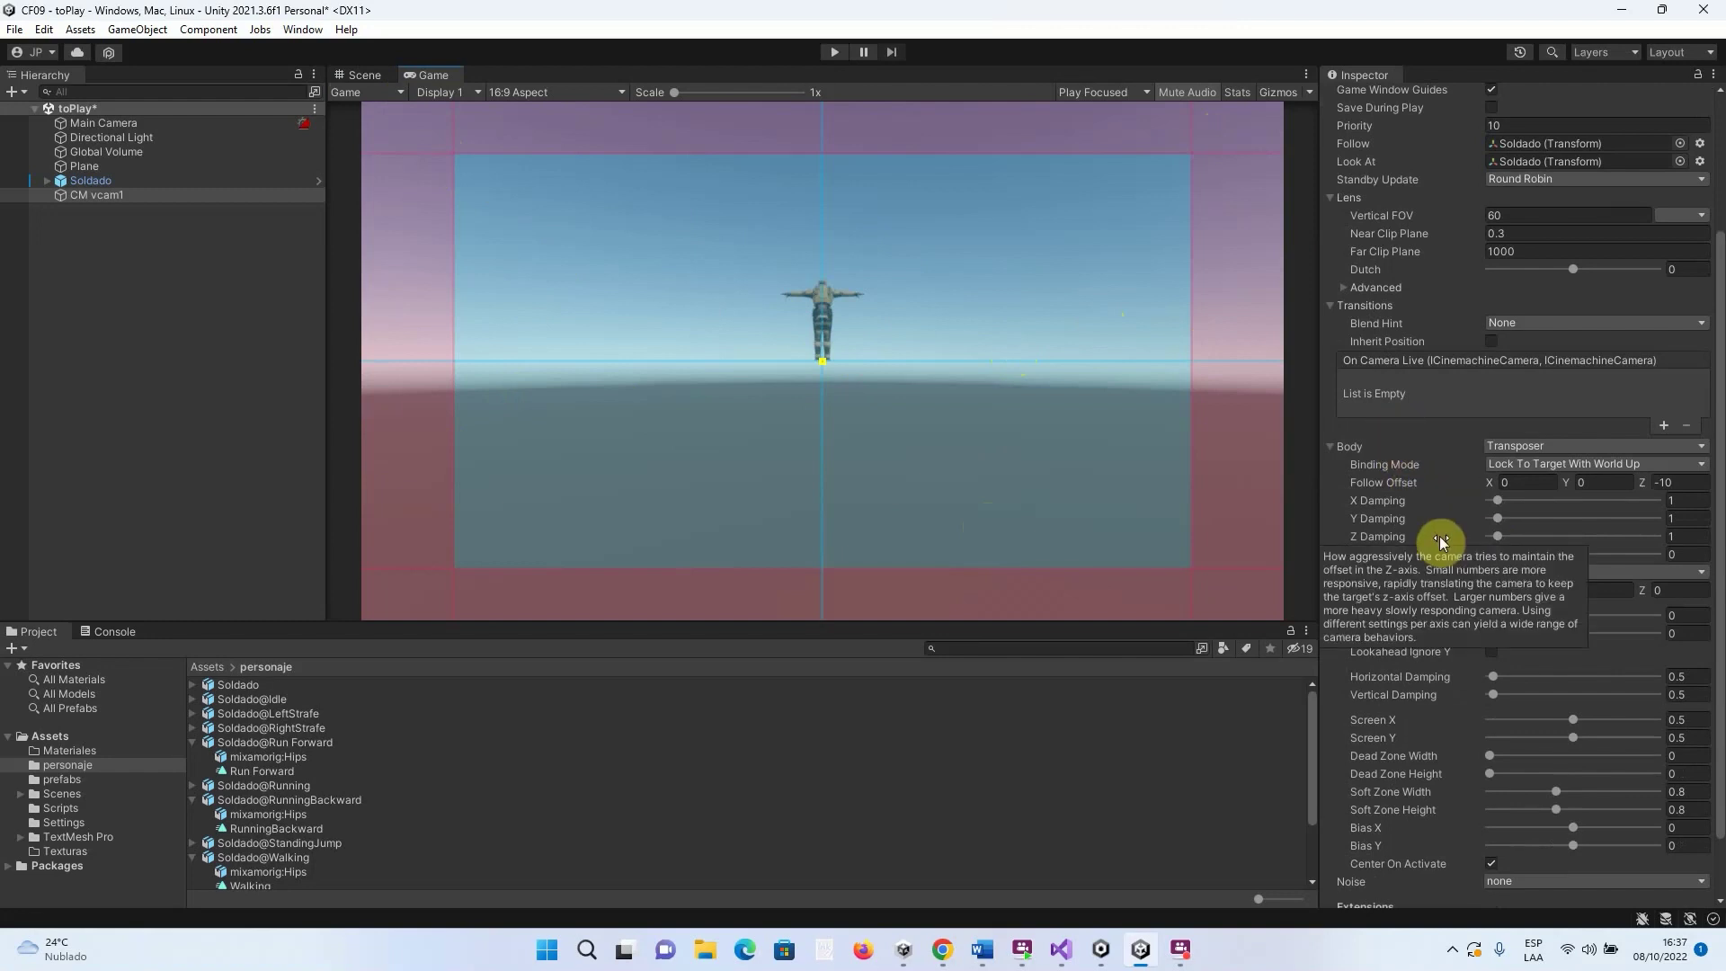
click(1642, 449)
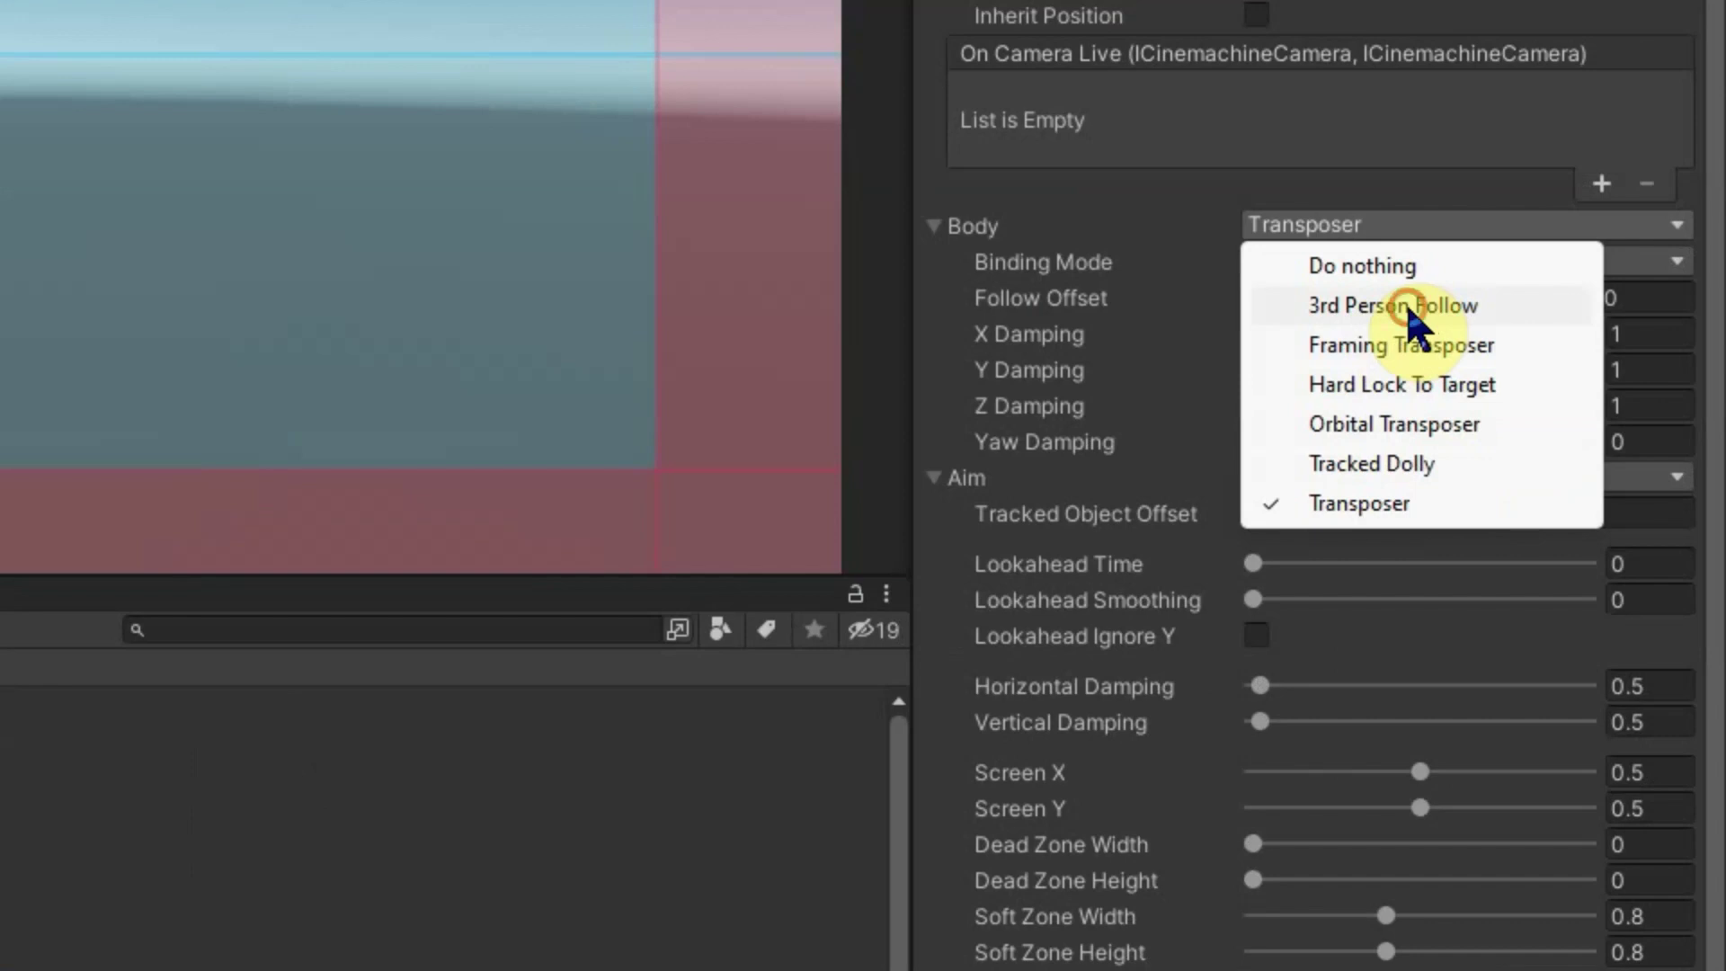
click(1412, 310)
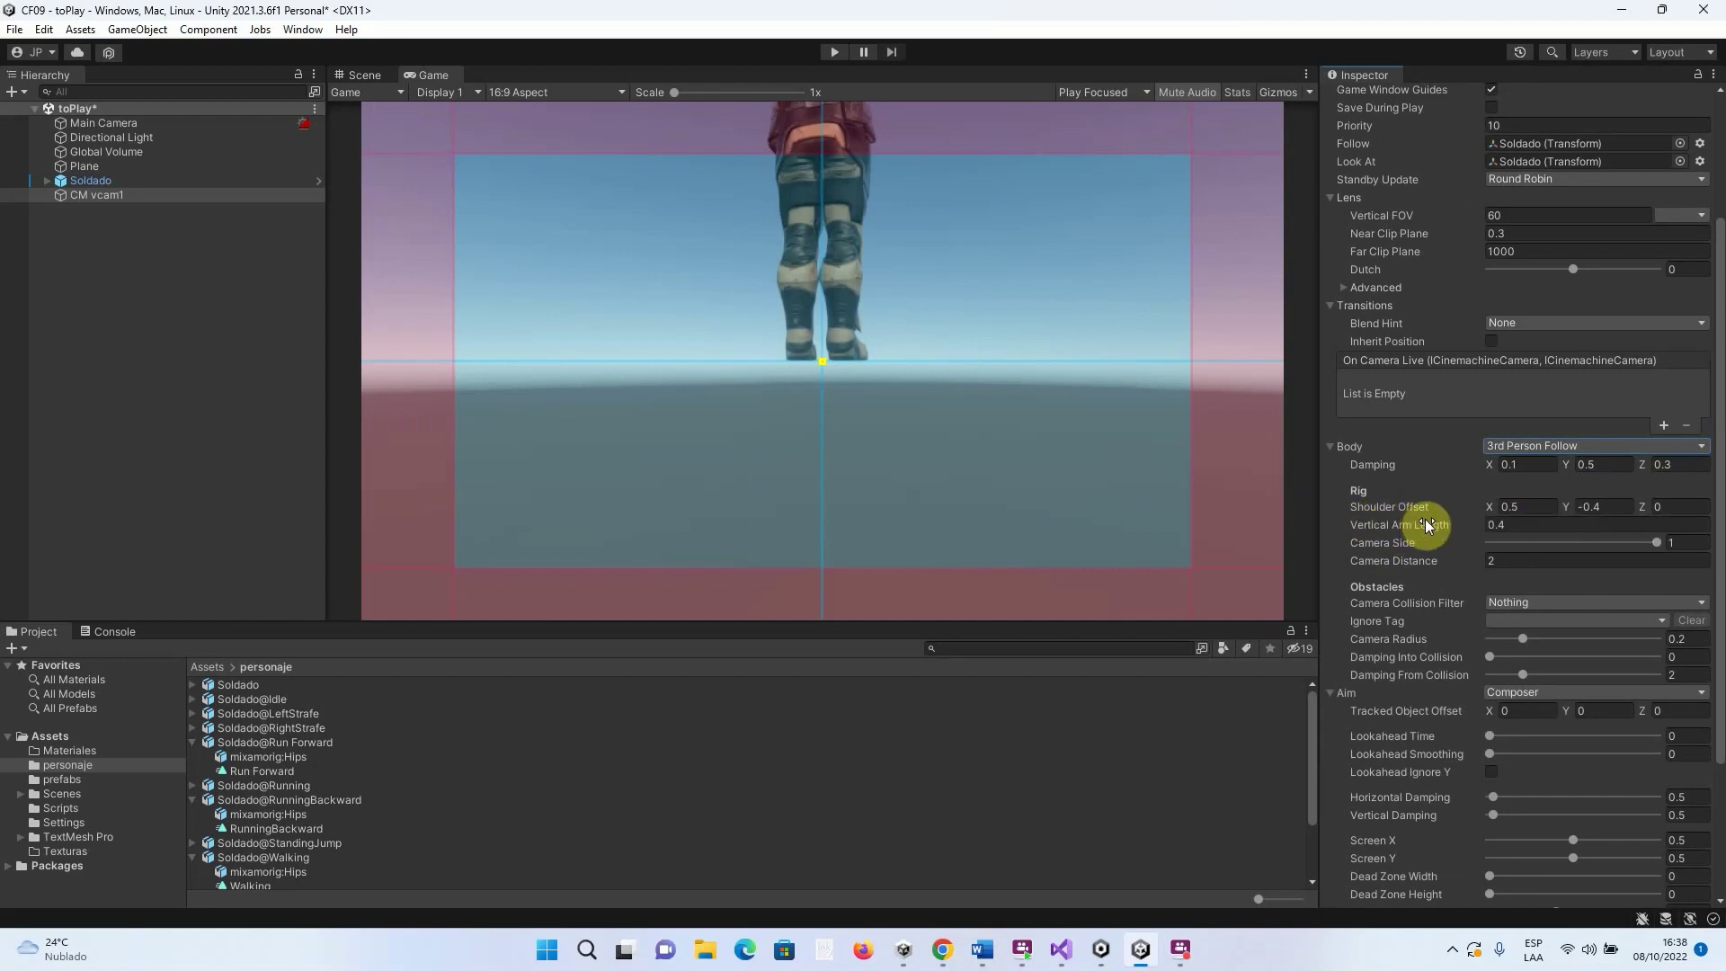
Set the virtual camera's Shoulder Offset Y to 2.01, Damping Y to 0.33, Camera Distance to 2.86 and Camera Radius to 0.297
drag(1567, 511, 1656, 543)
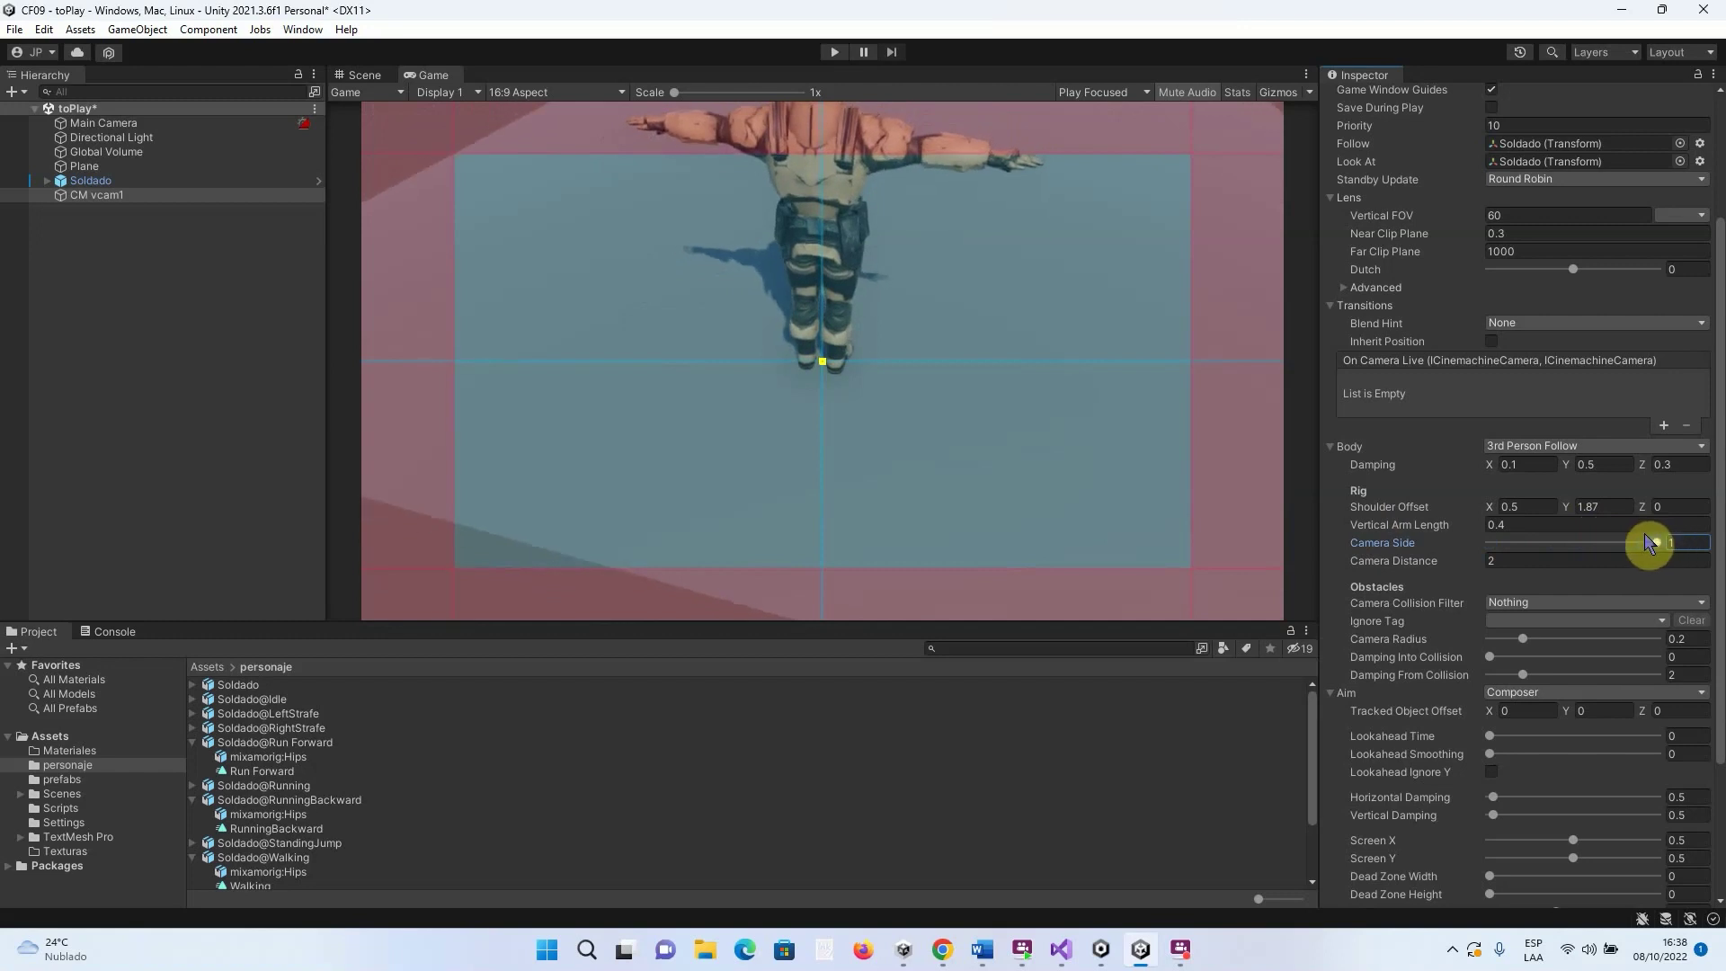
drag(1399, 563, 1453, 532)
drag(1567, 465, 1572, 505)
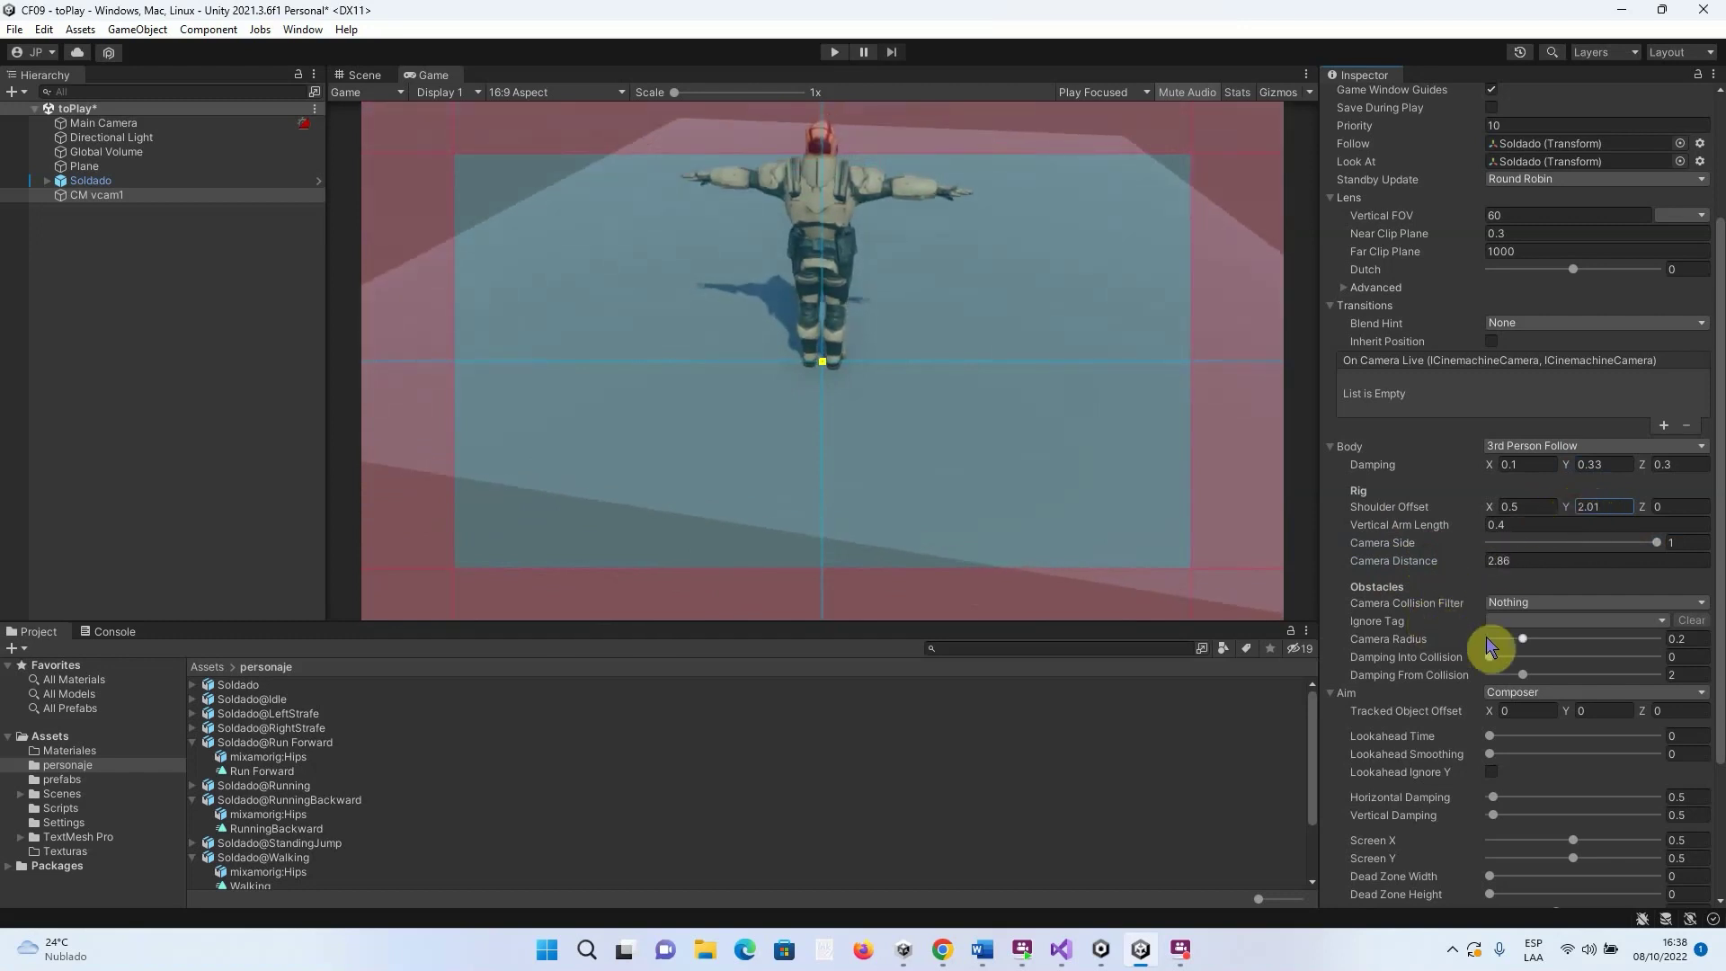
drag(1524, 636, 1541, 643)
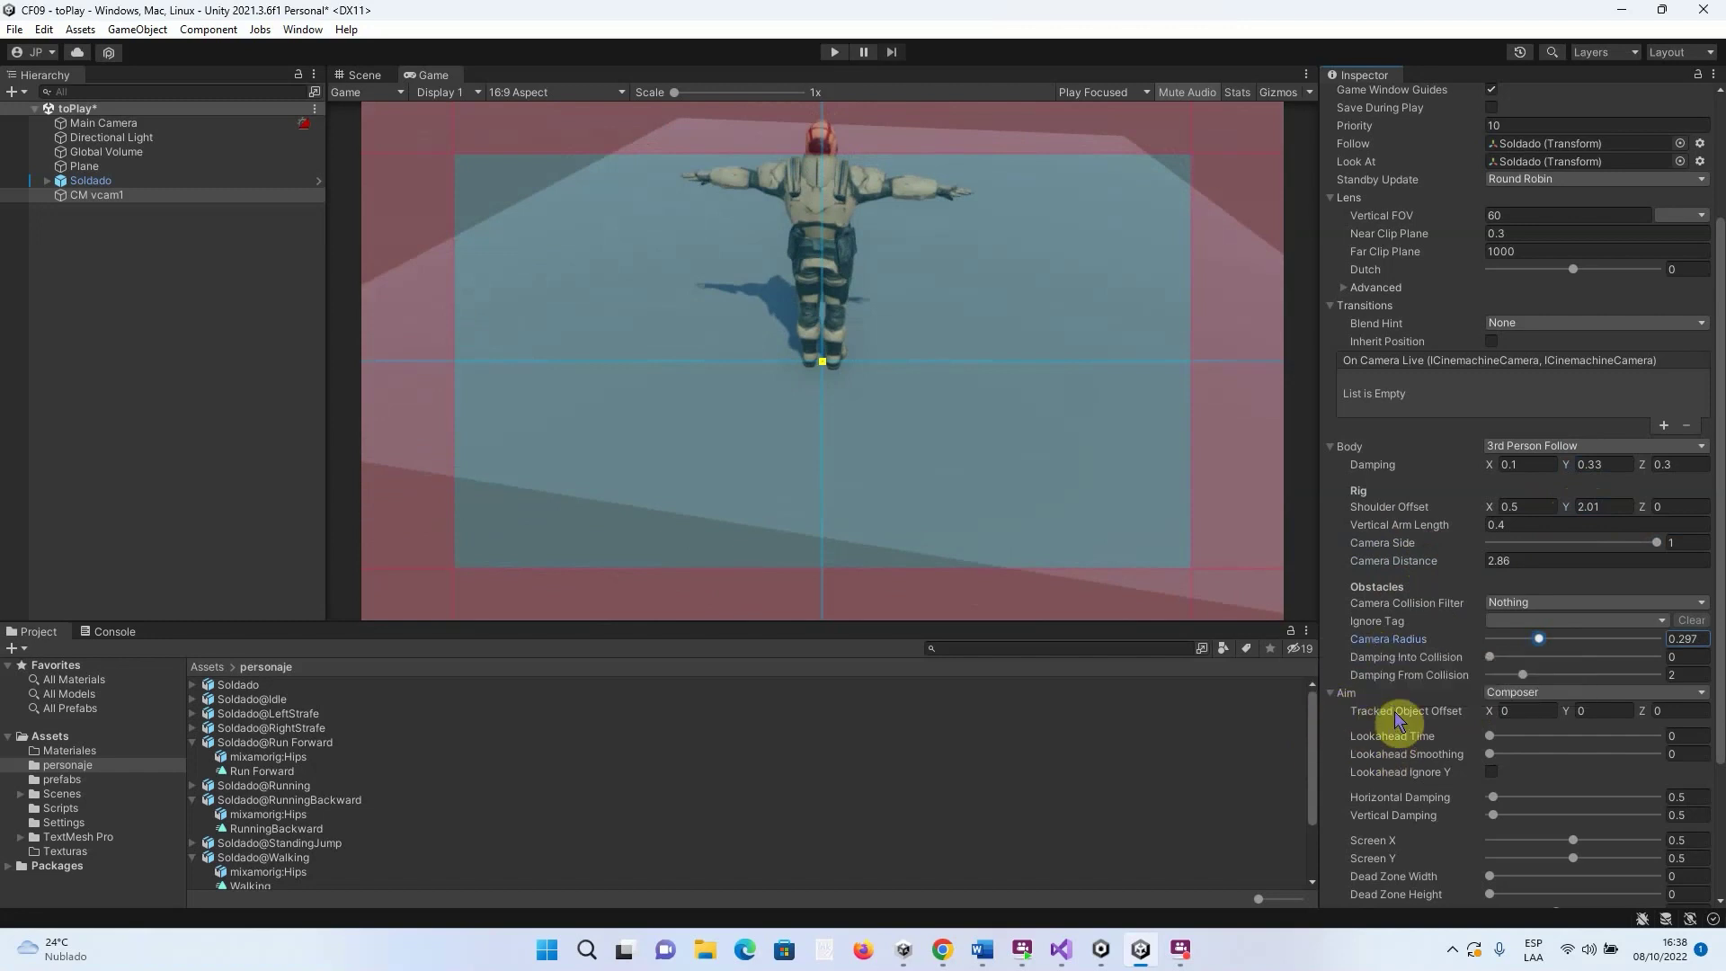
Refine the framing with Tracked Object Offset Y at 1.29, Damping Y at 0.85 and Shoulder Offset Y at 1.2
click(1568, 710)
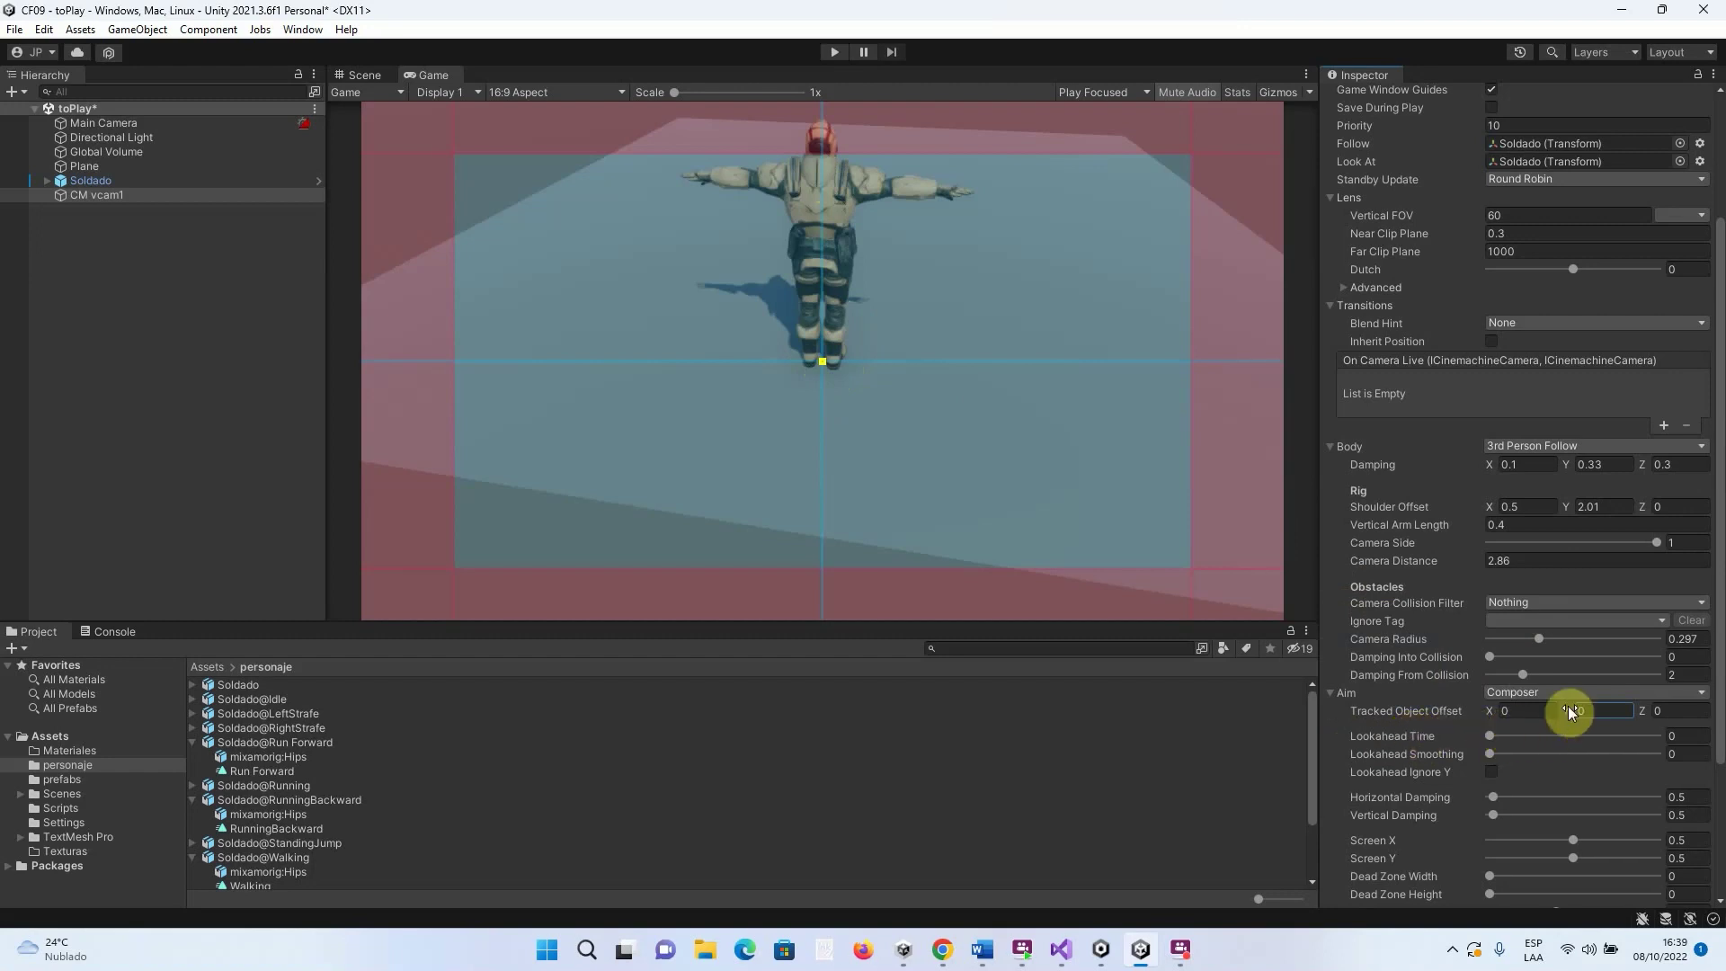
drag(1568, 710, 1605, 693)
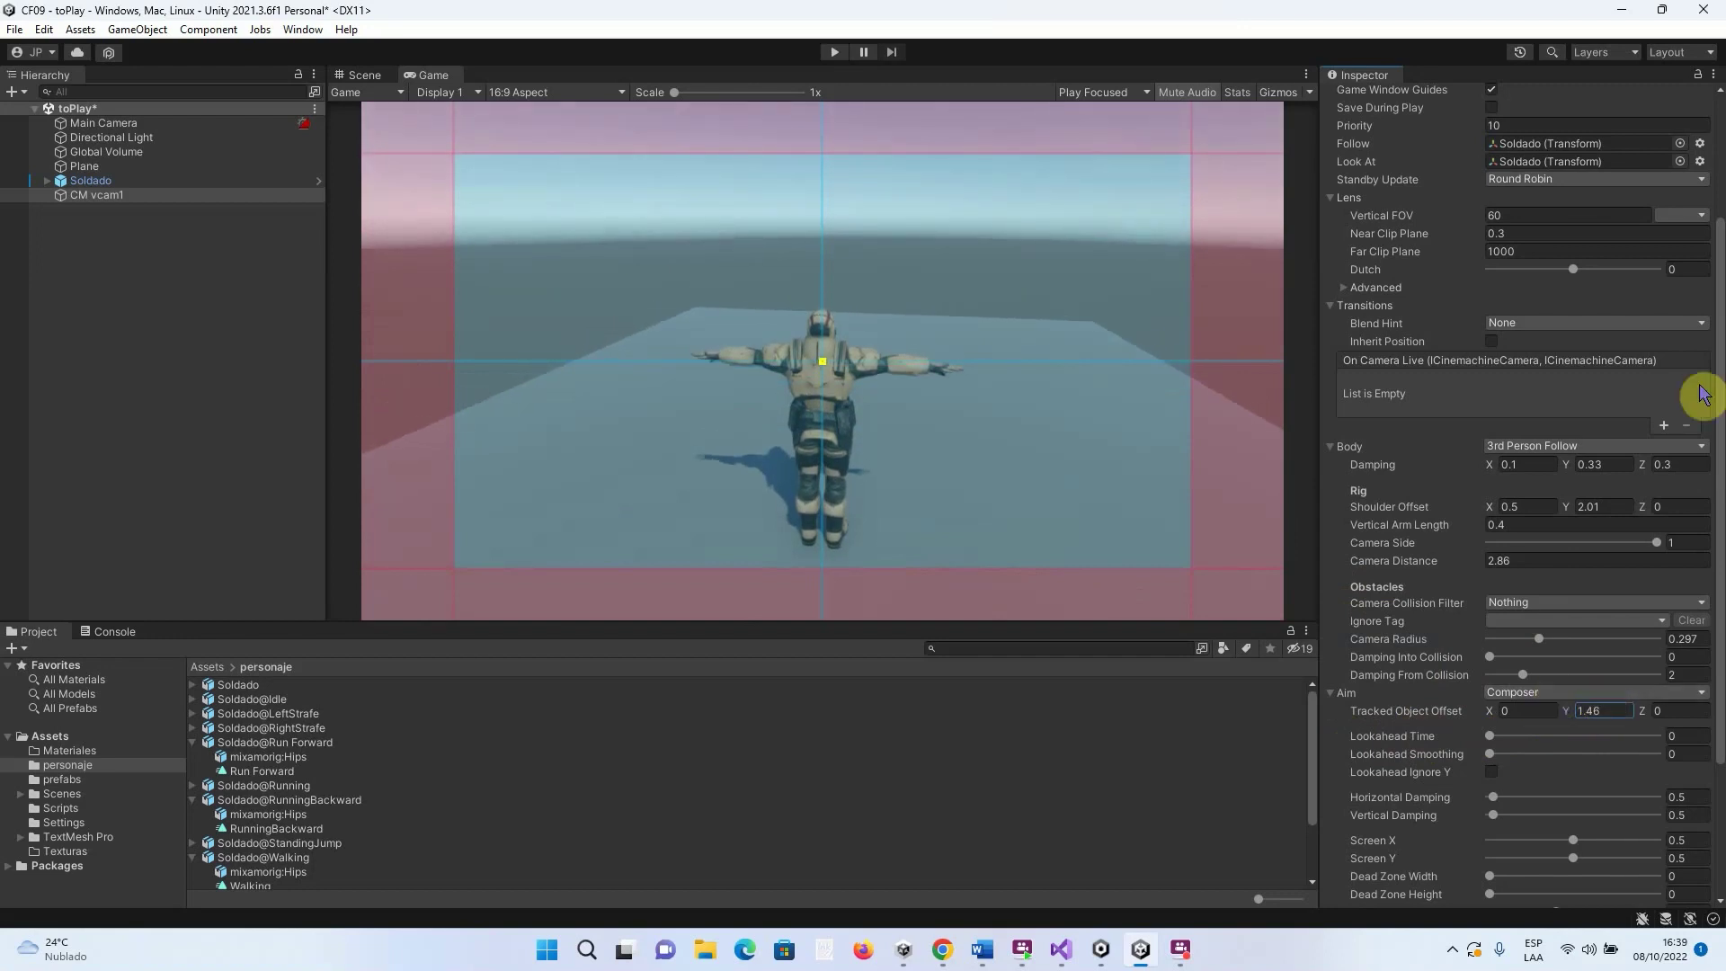
drag(1567, 464, 1574, 467)
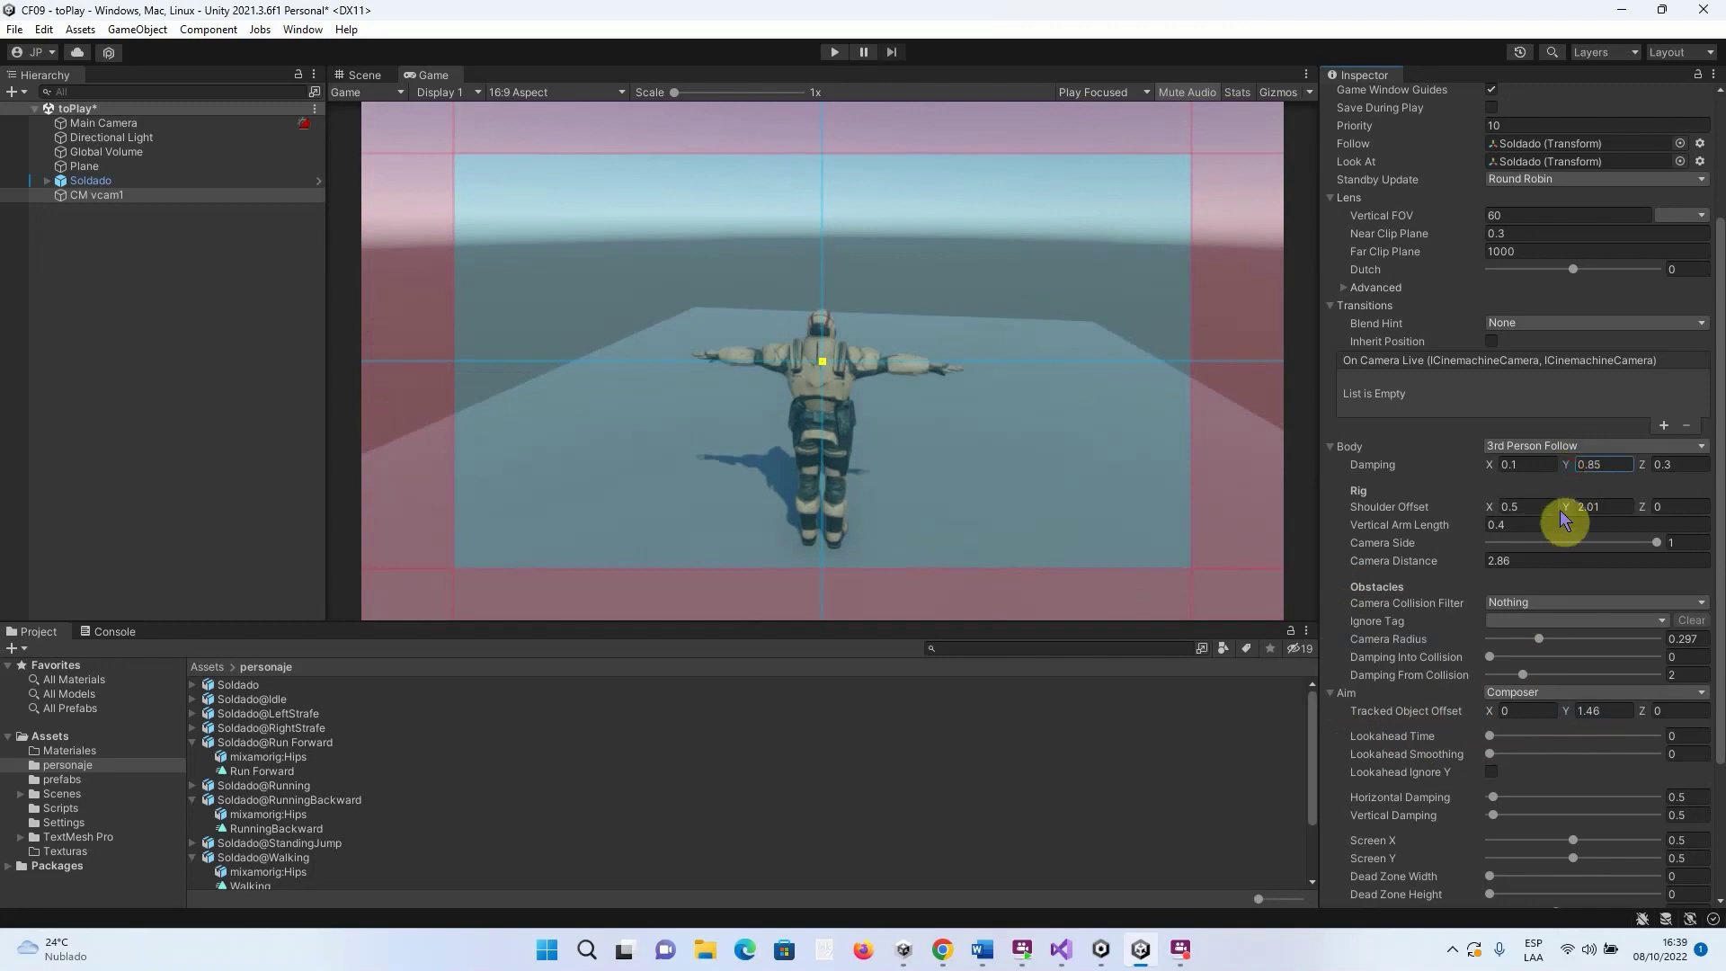
drag(1562, 513, 1537, 513)
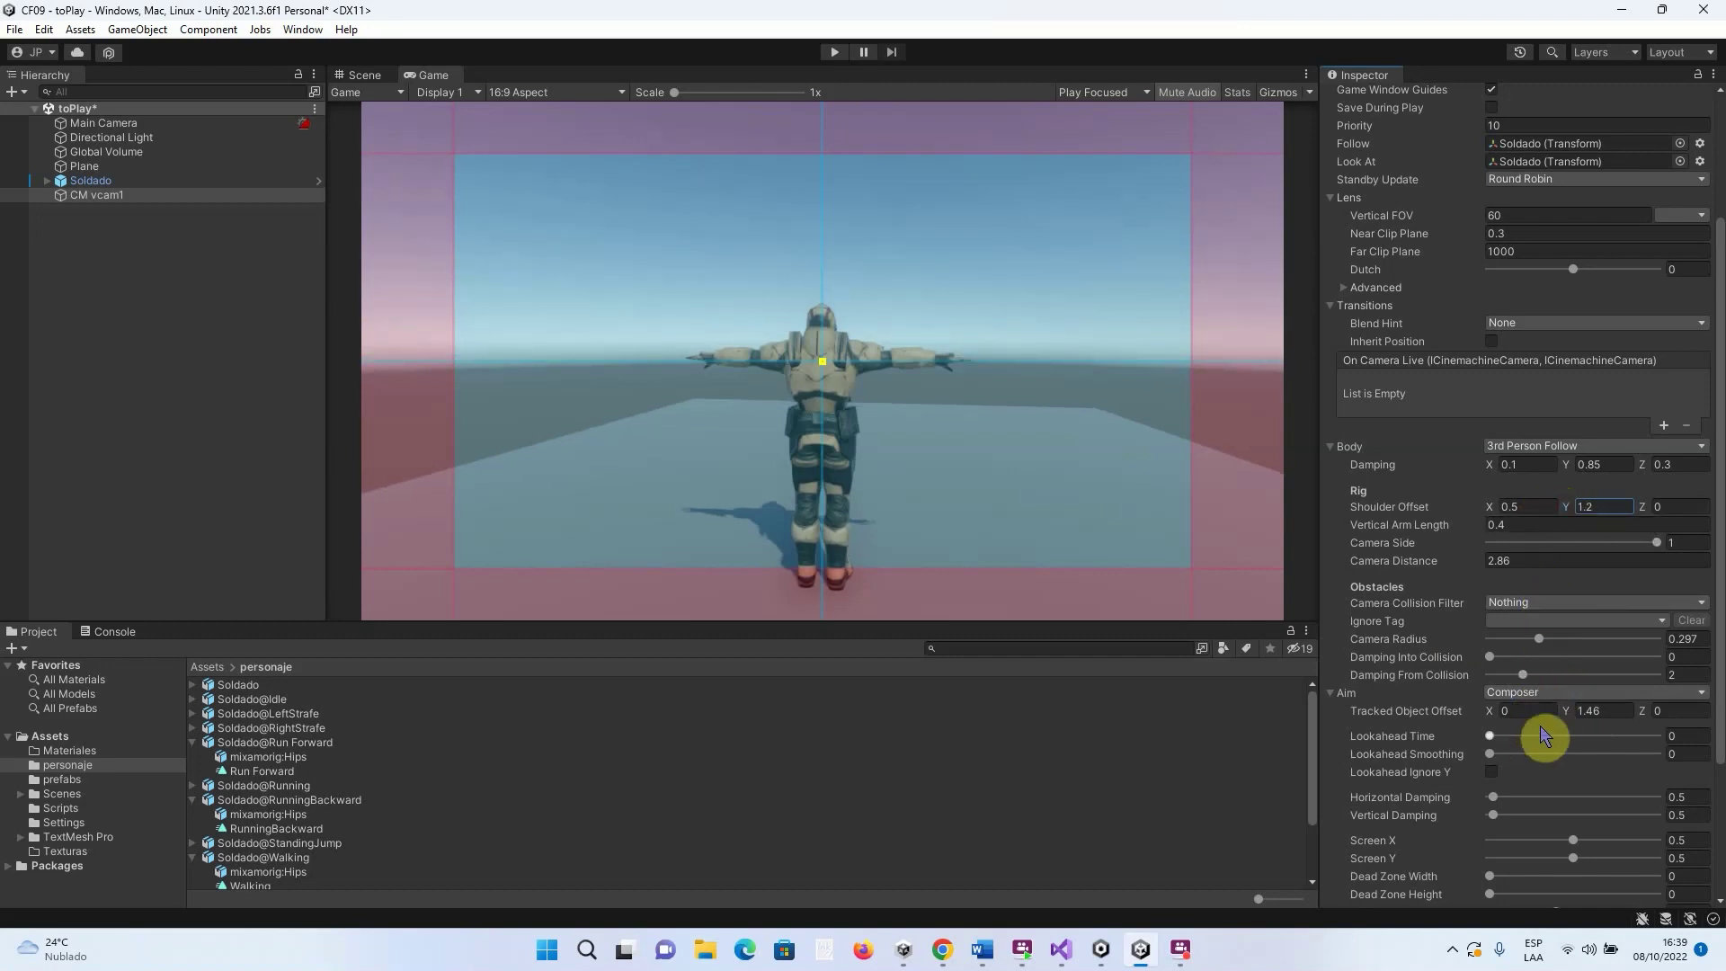
drag(1565, 710, 1559, 709)
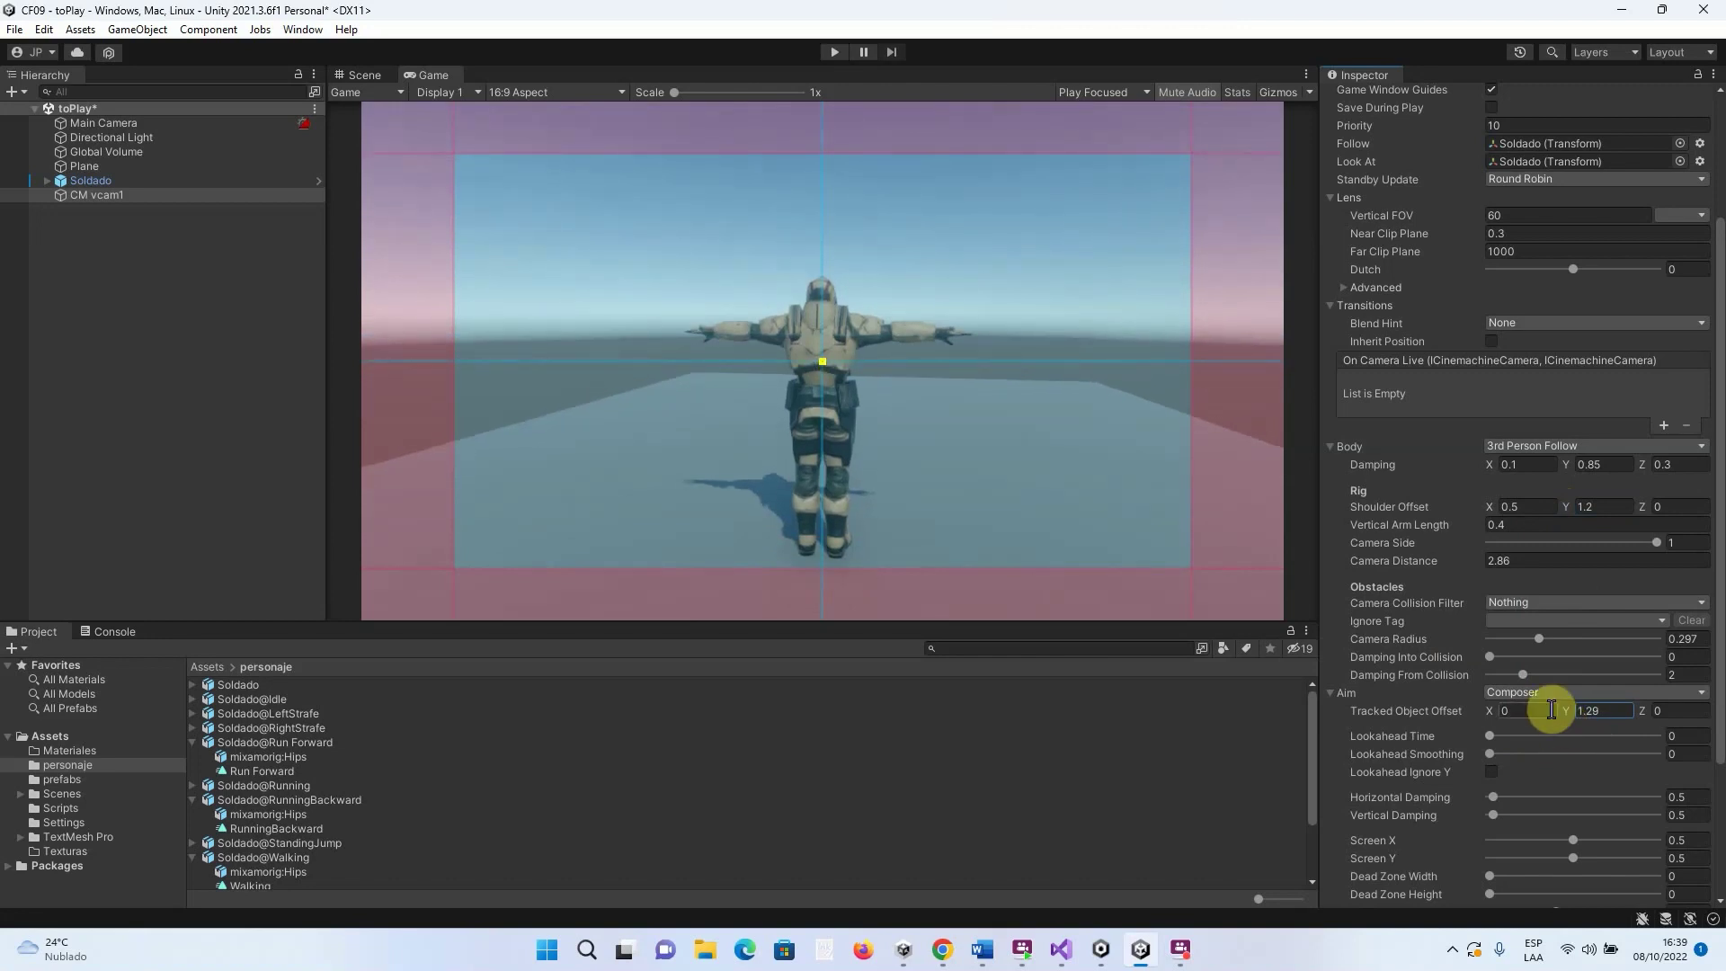
scroll(1544, 593, down, 5)
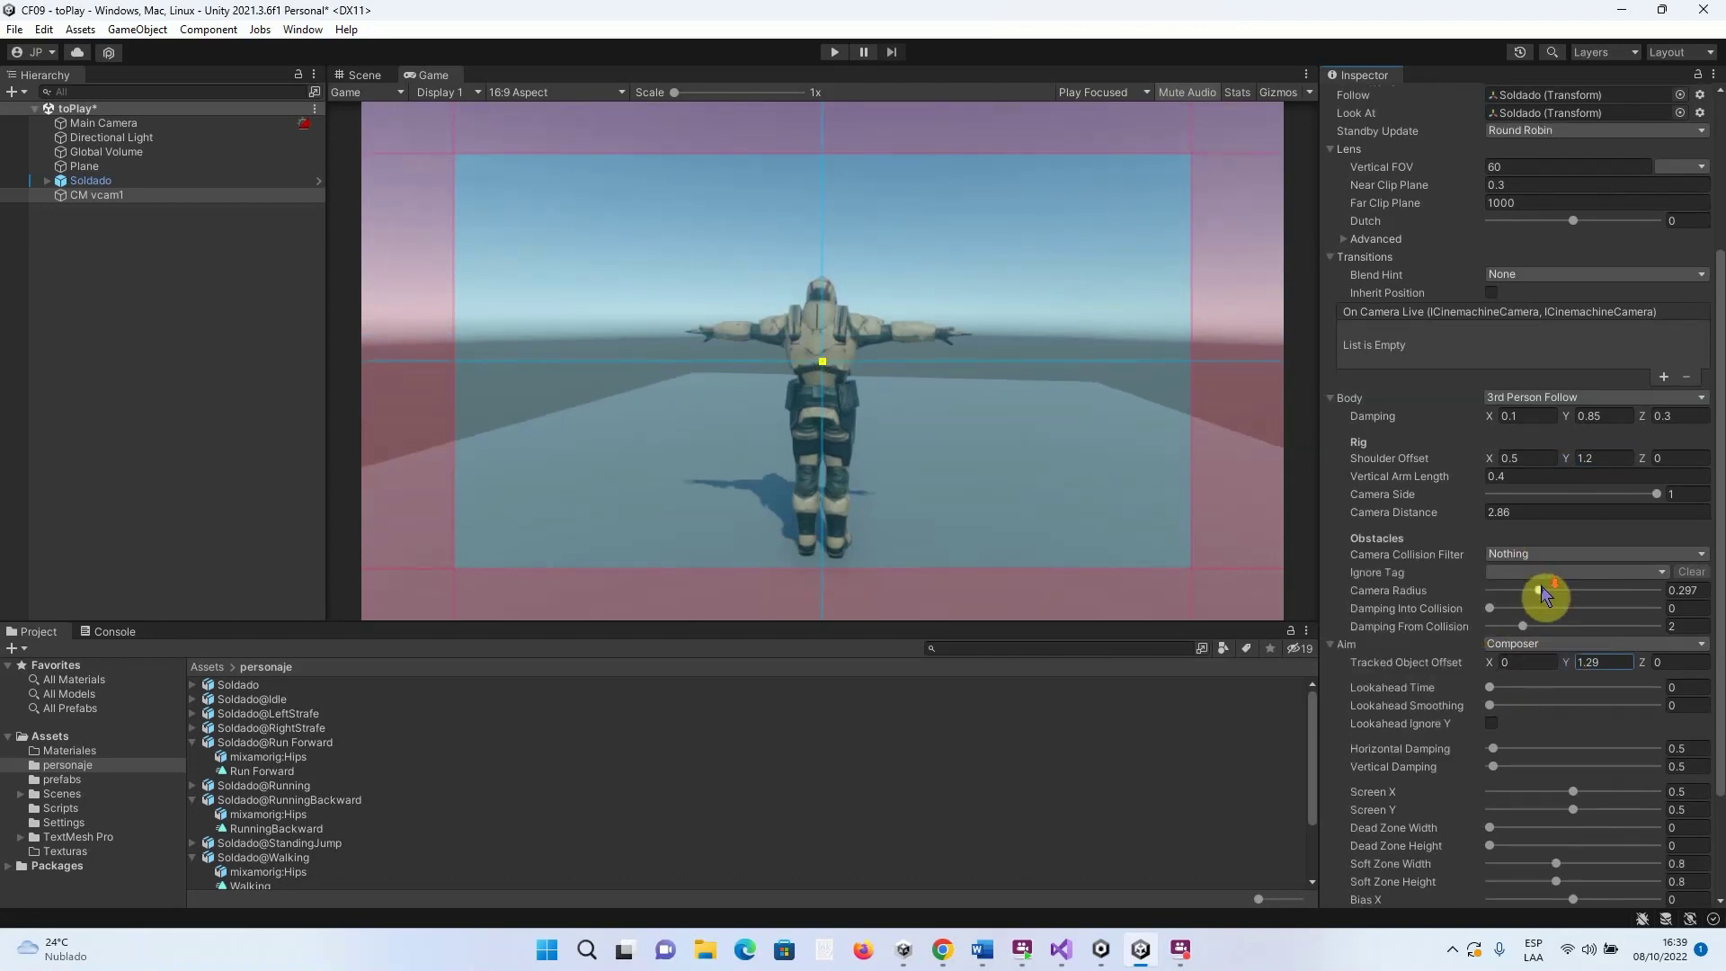
scroll(1541, 589, up, 3)
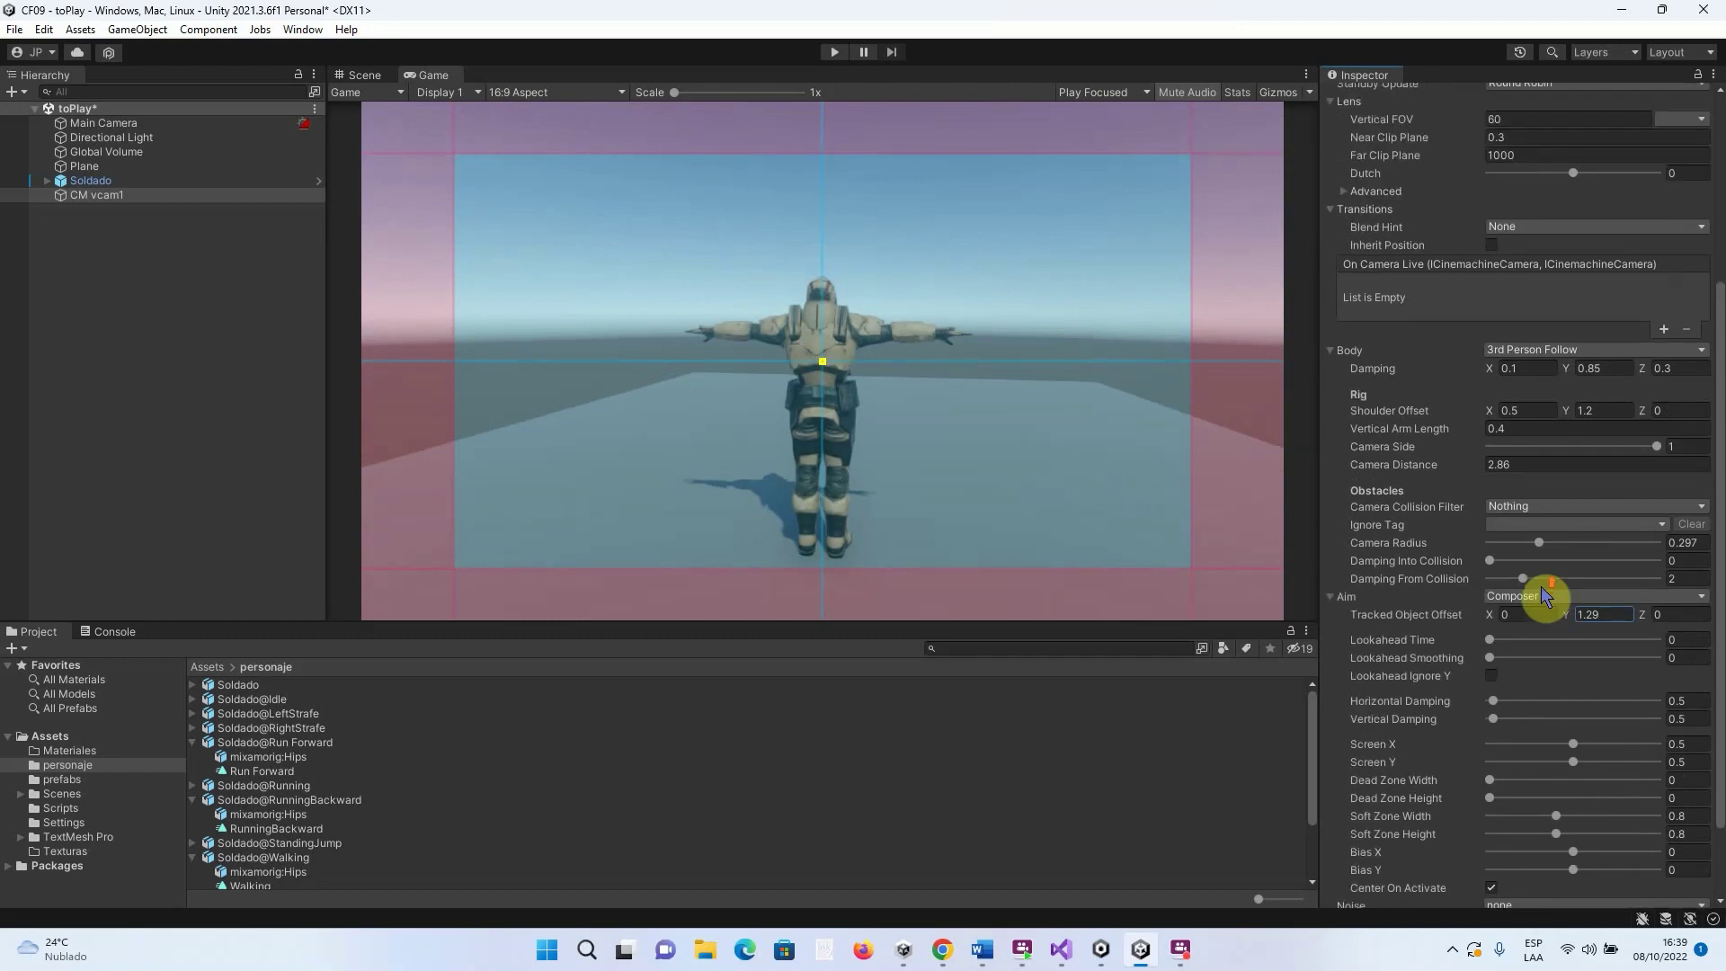
Run the scene in play mode, walking and turning the Soldado character to check the third-person camera follow, and stop playback
click(835, 54)
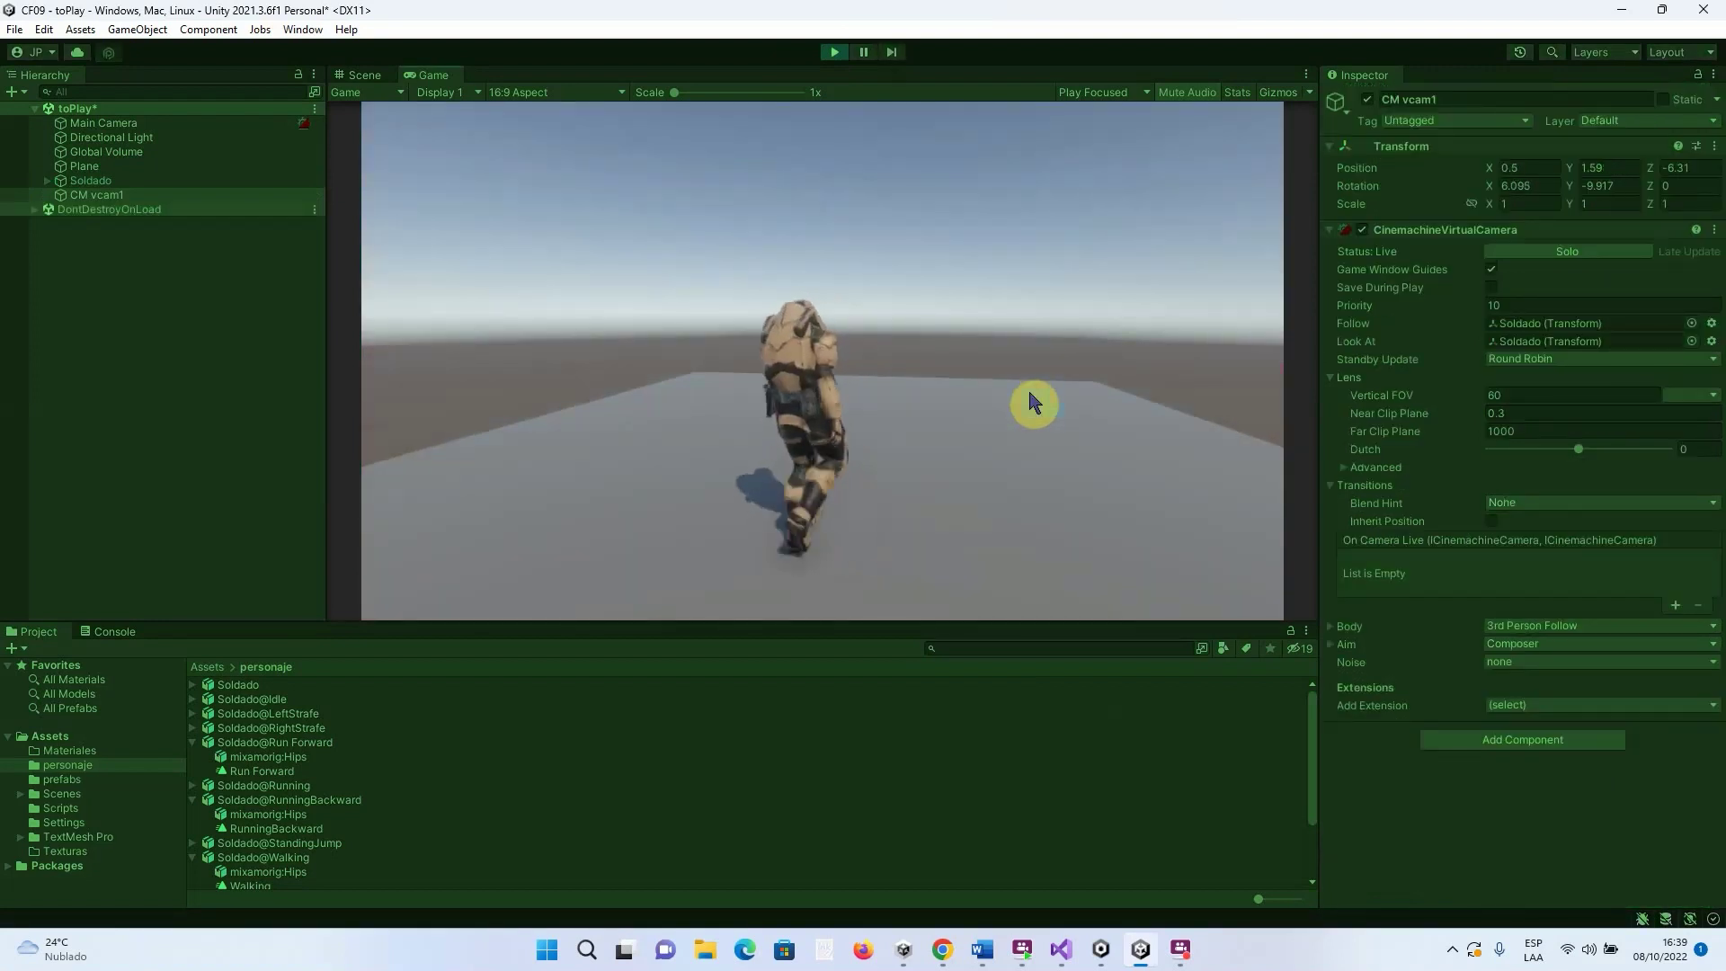
key(d)
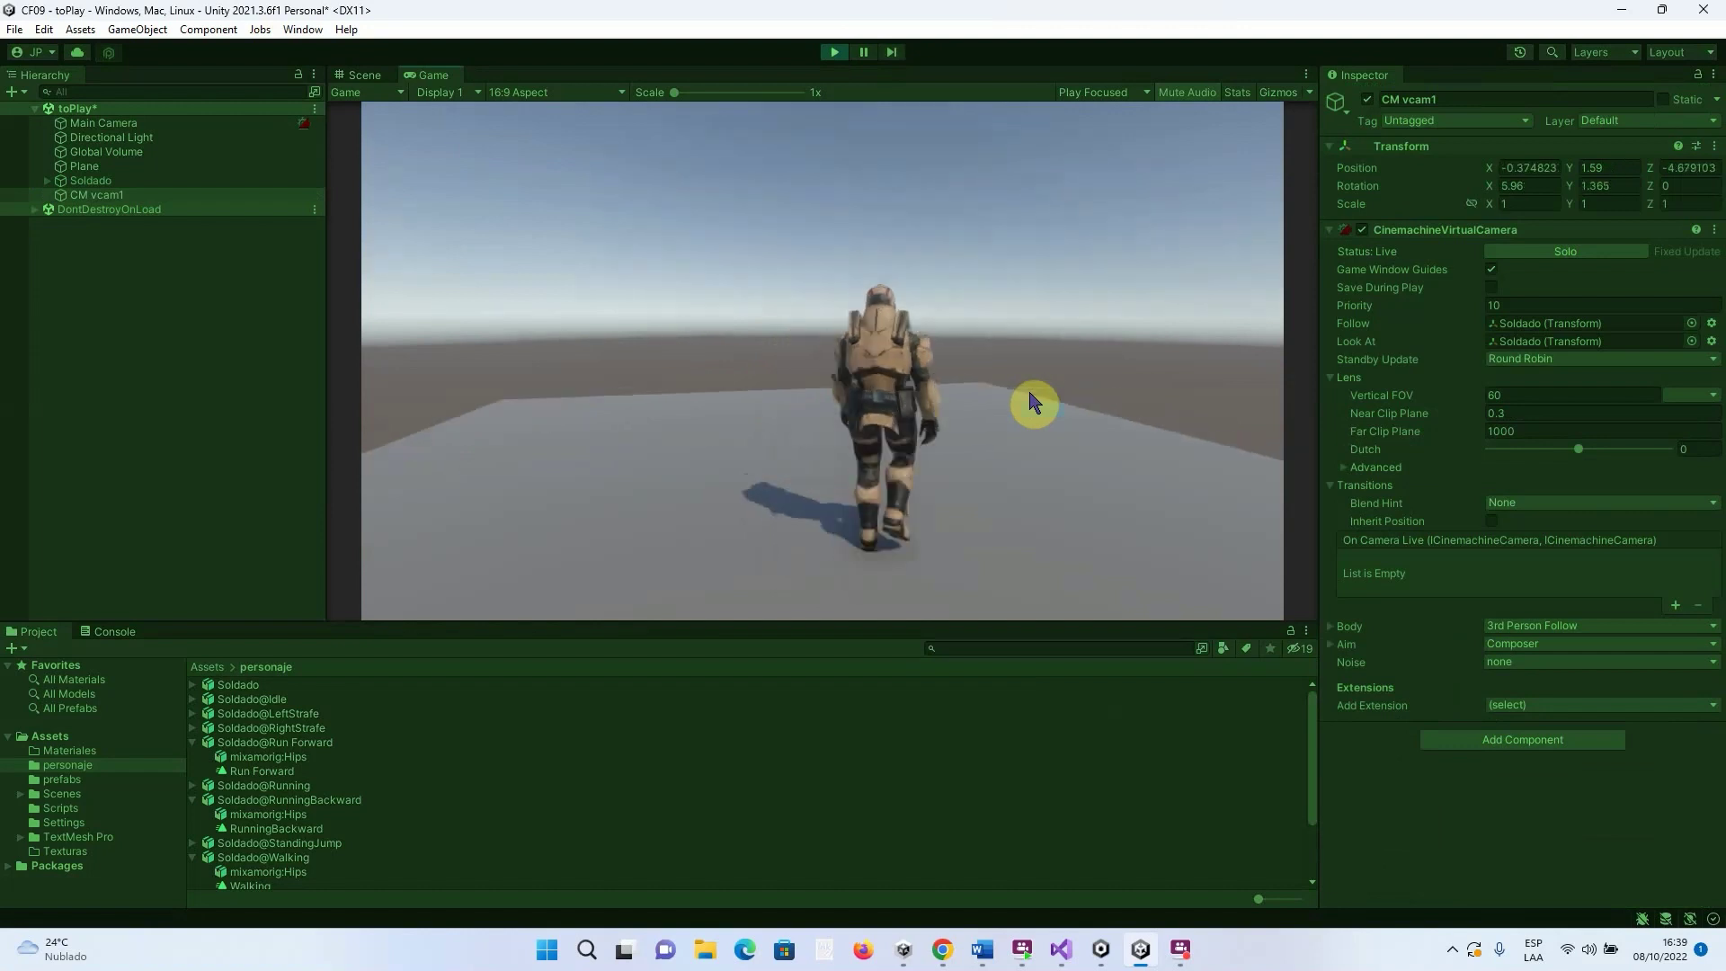
key(d)
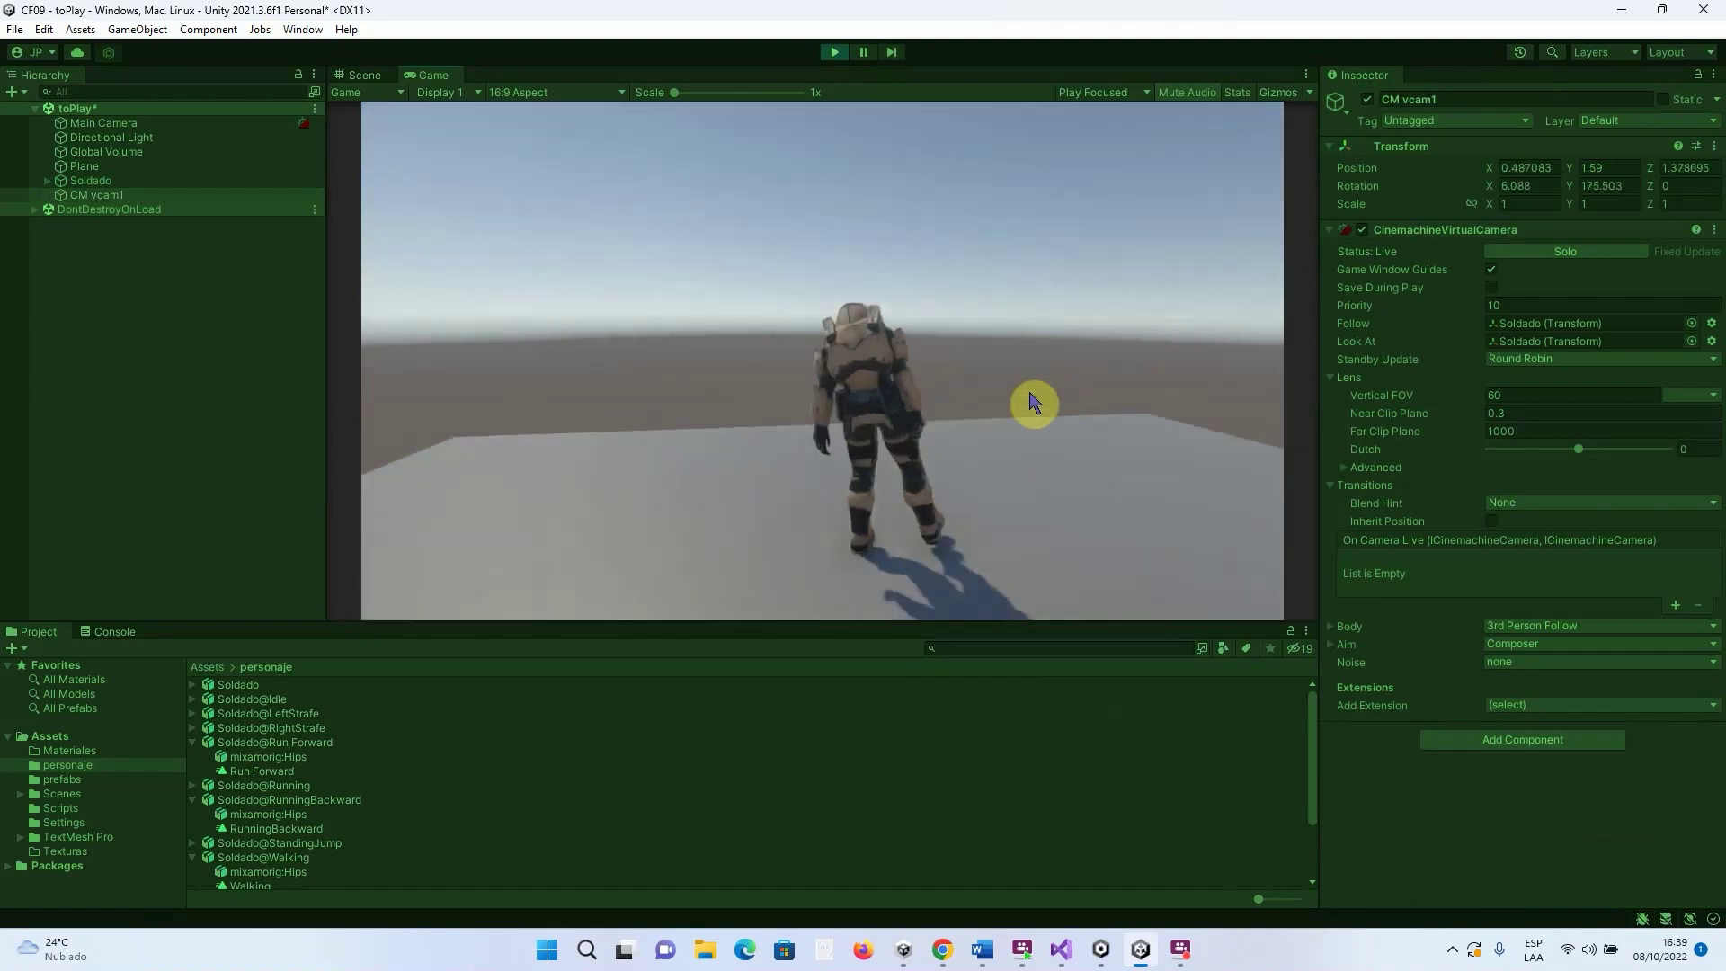
key(d)
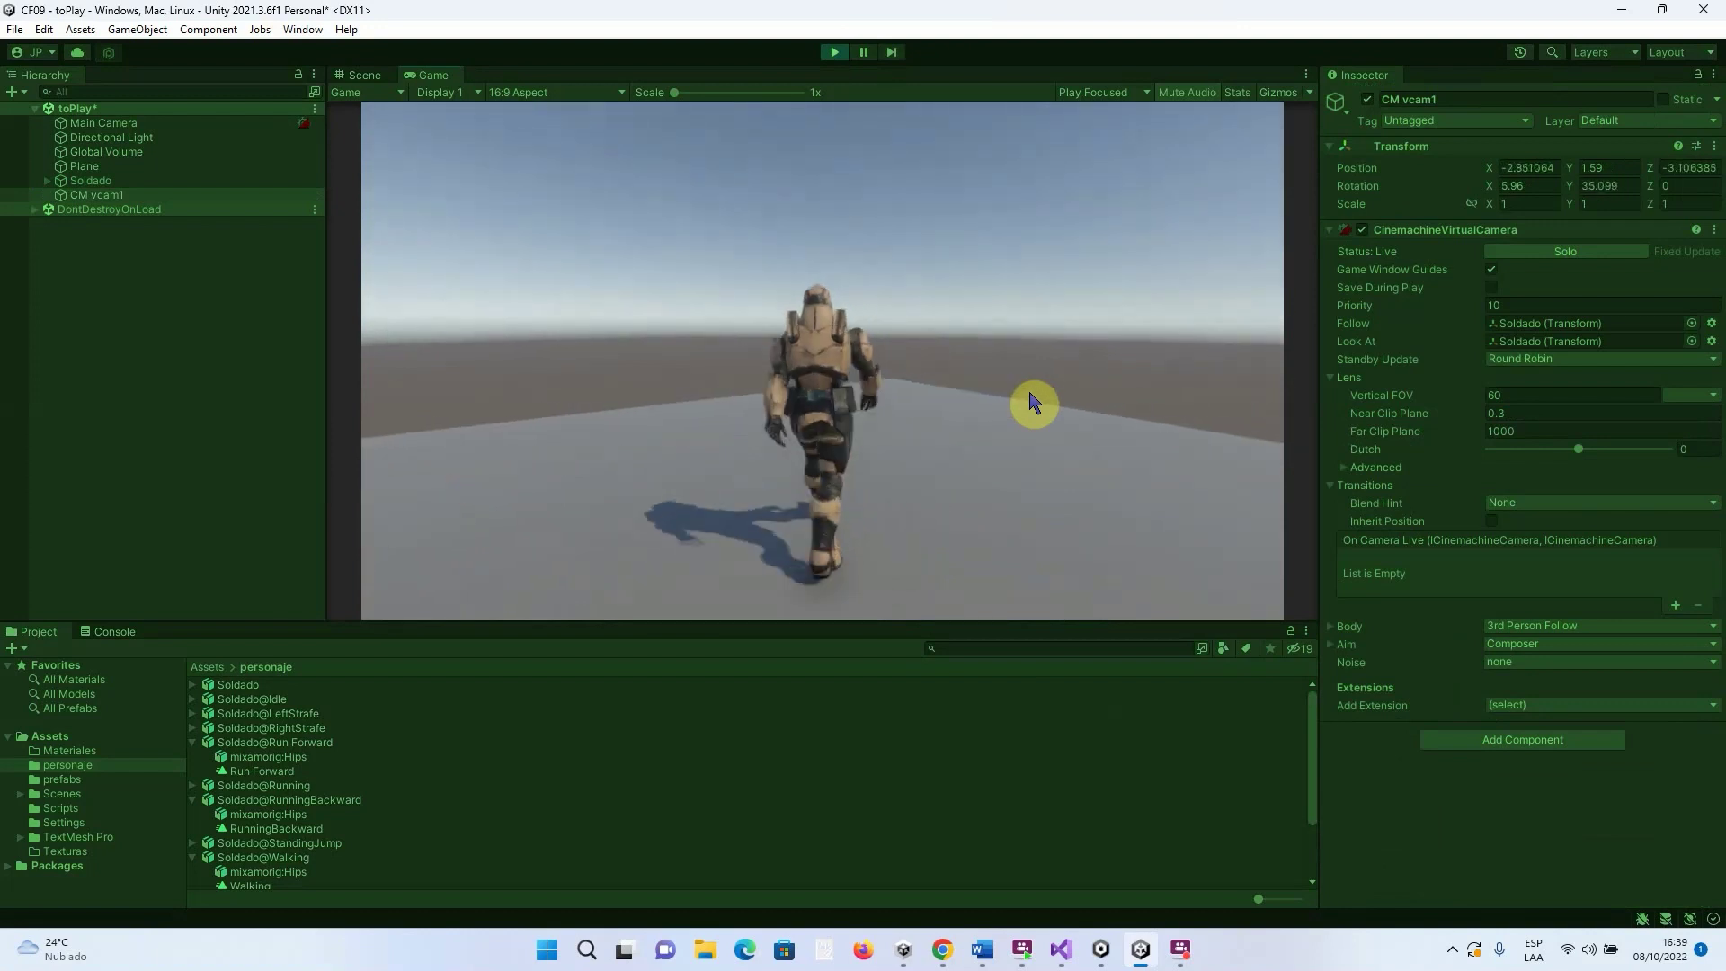
key(a)
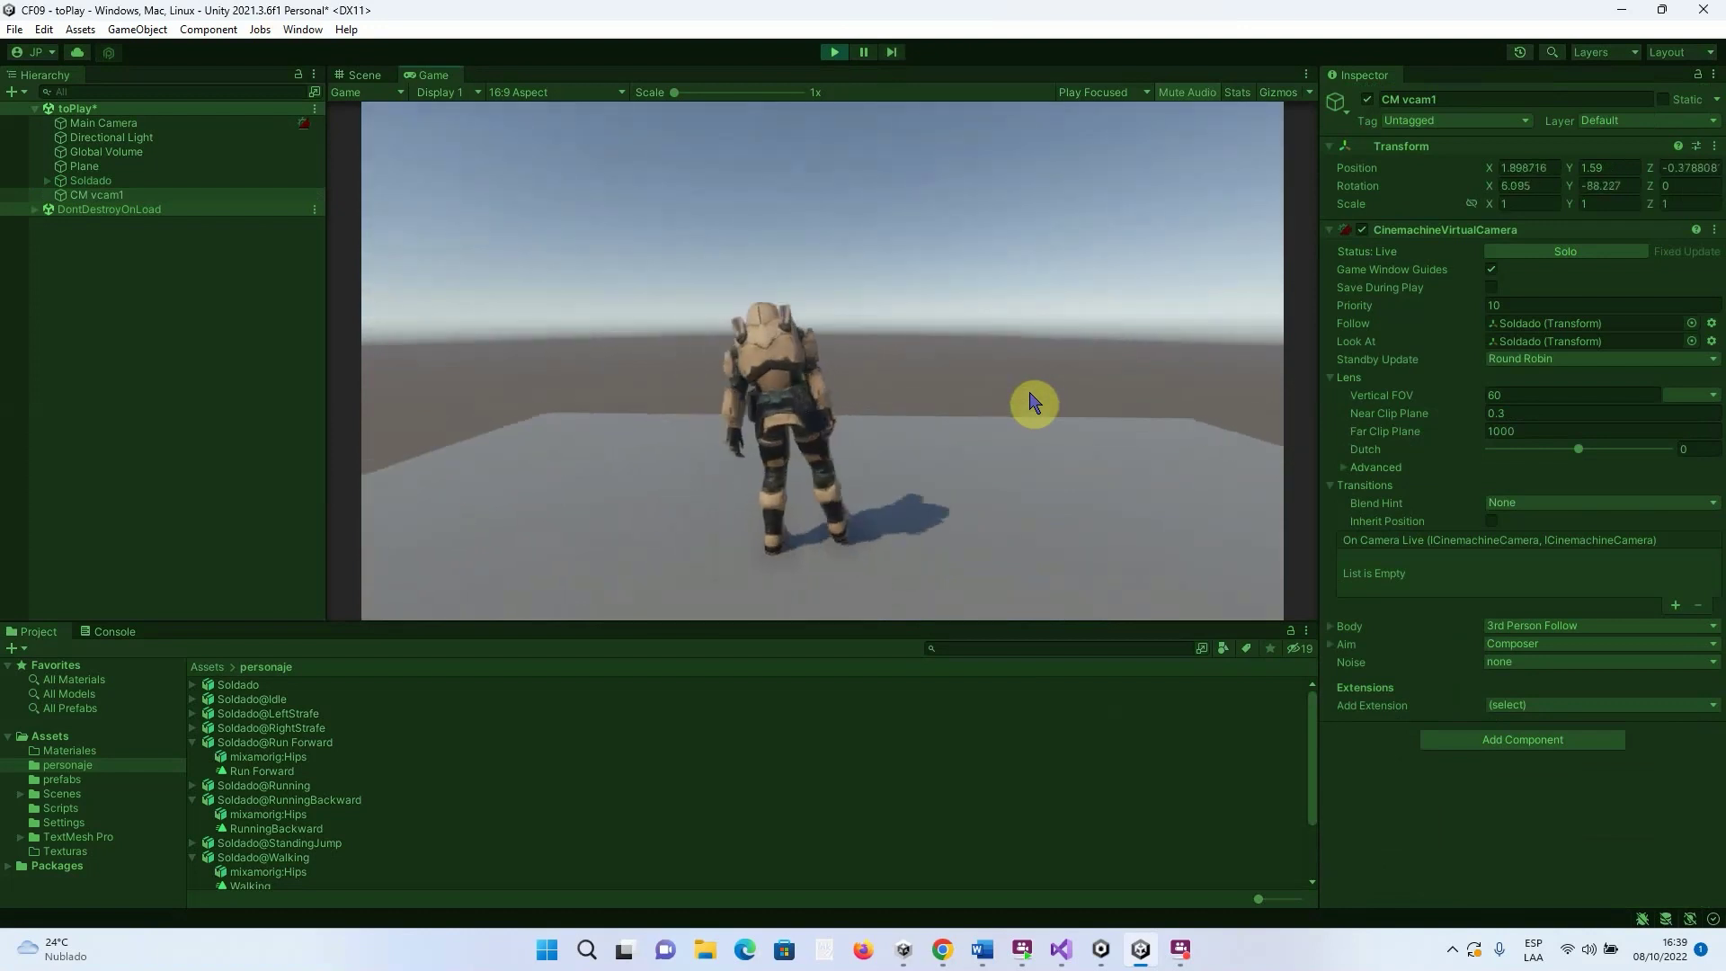
key(d)
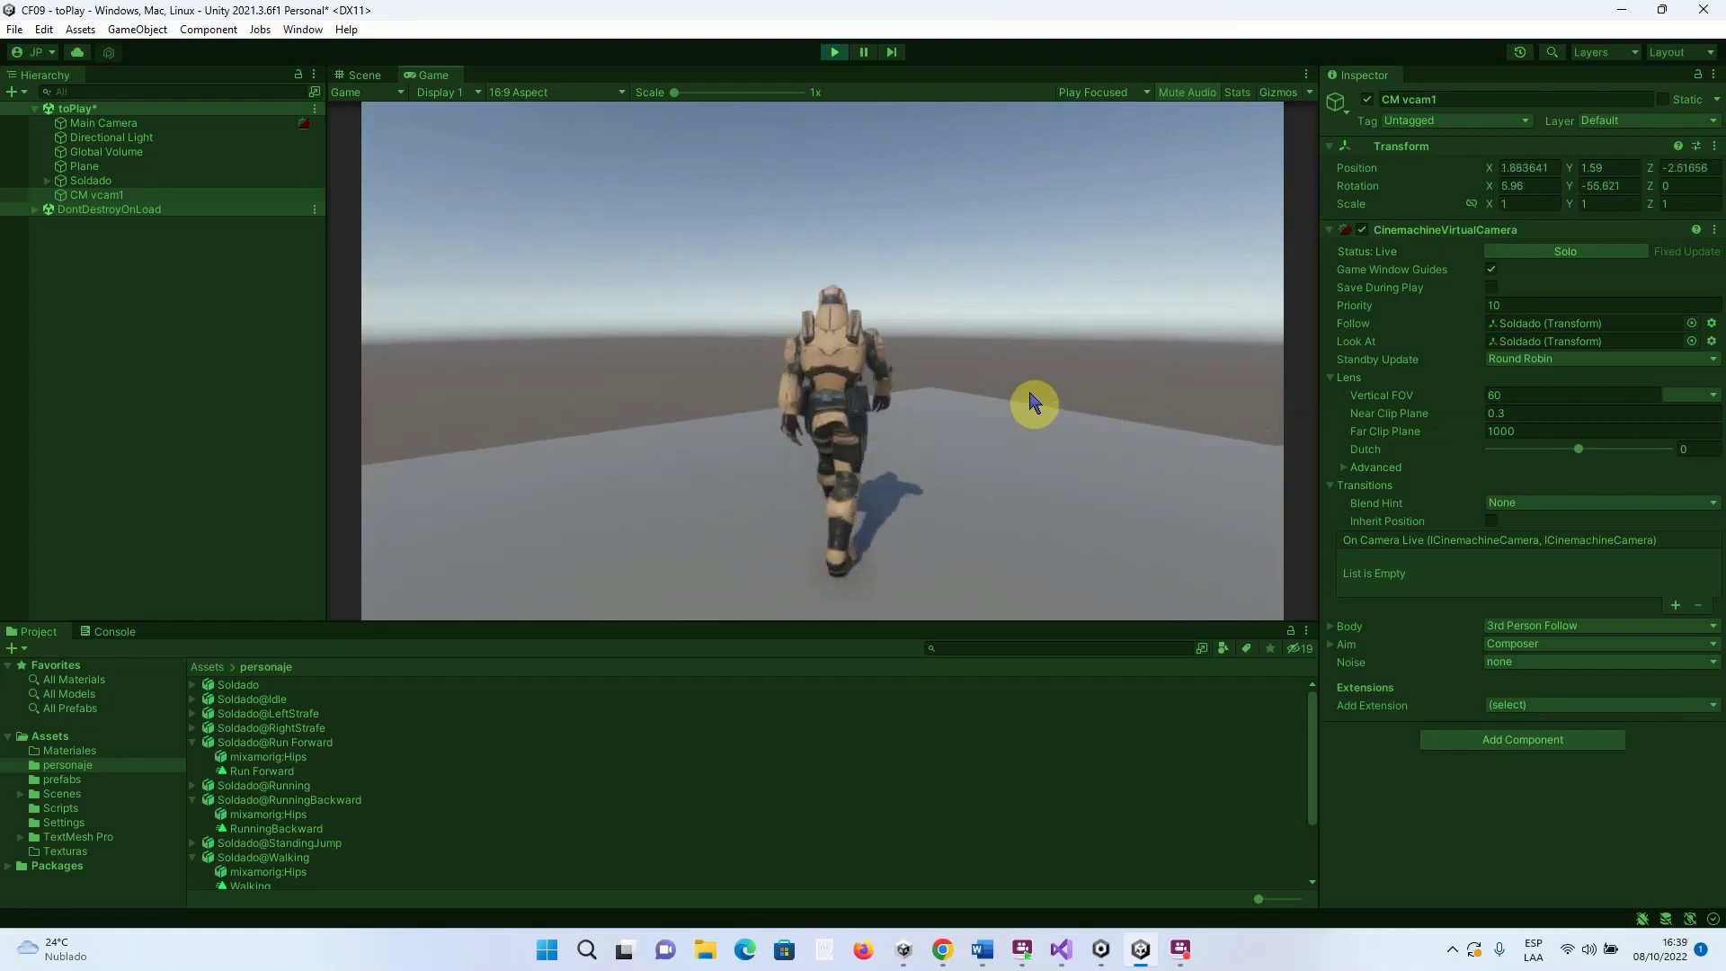
key(d)
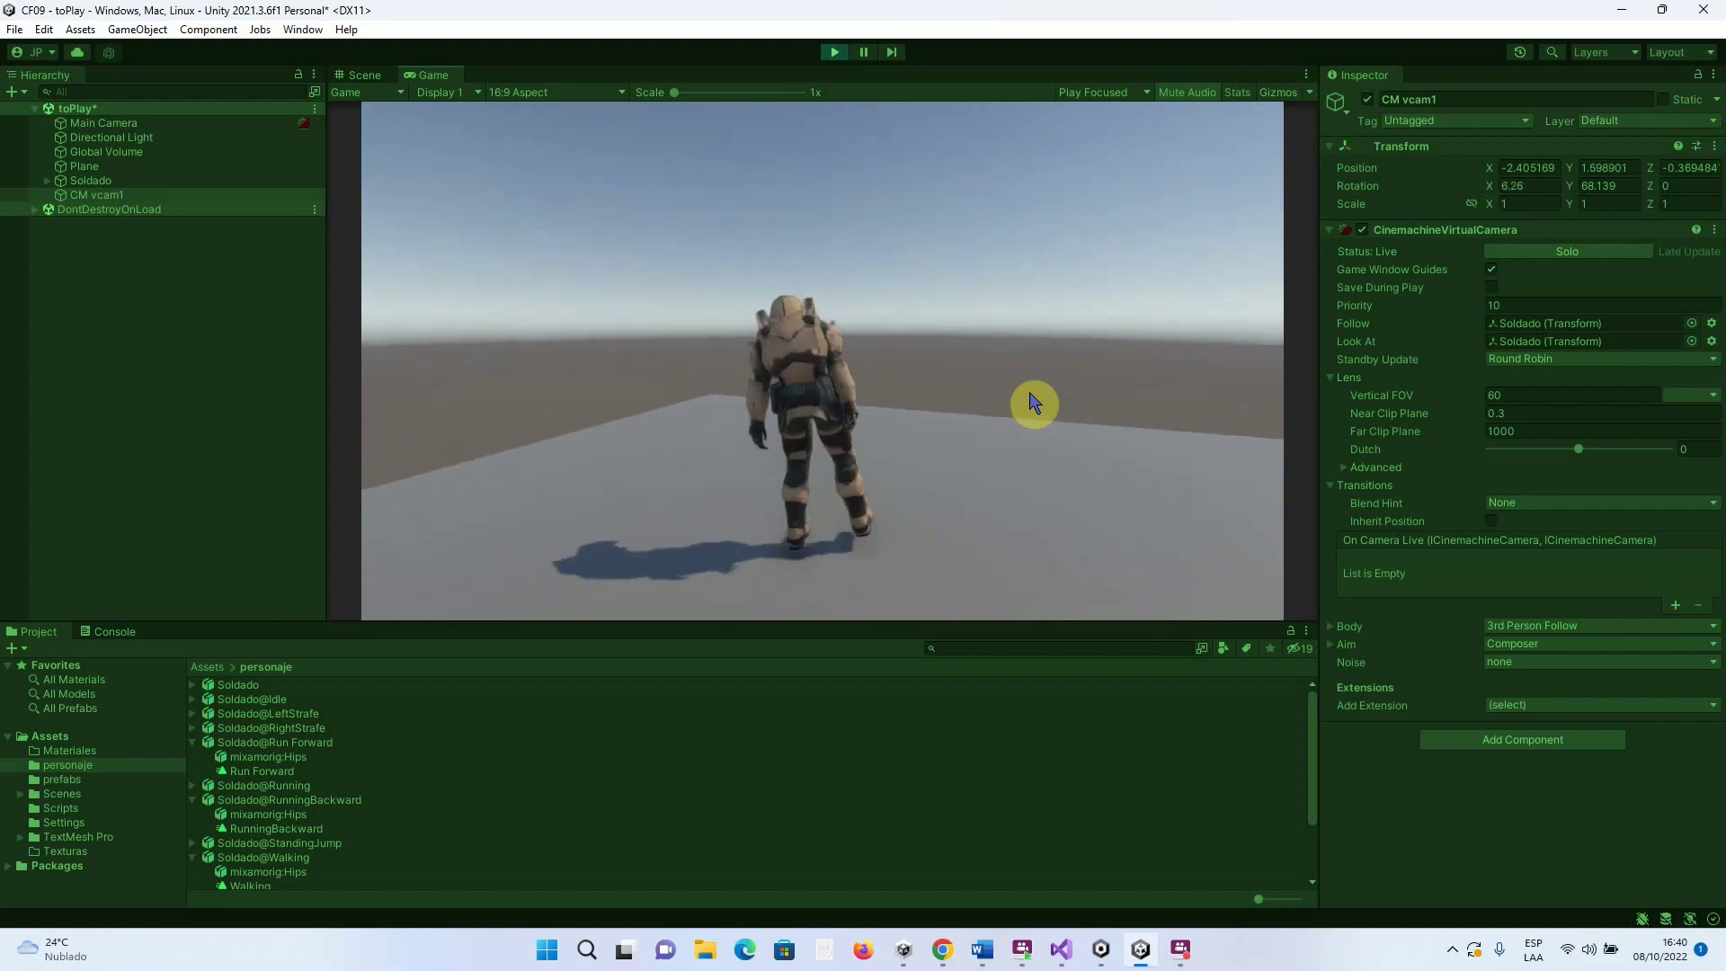
key(w)
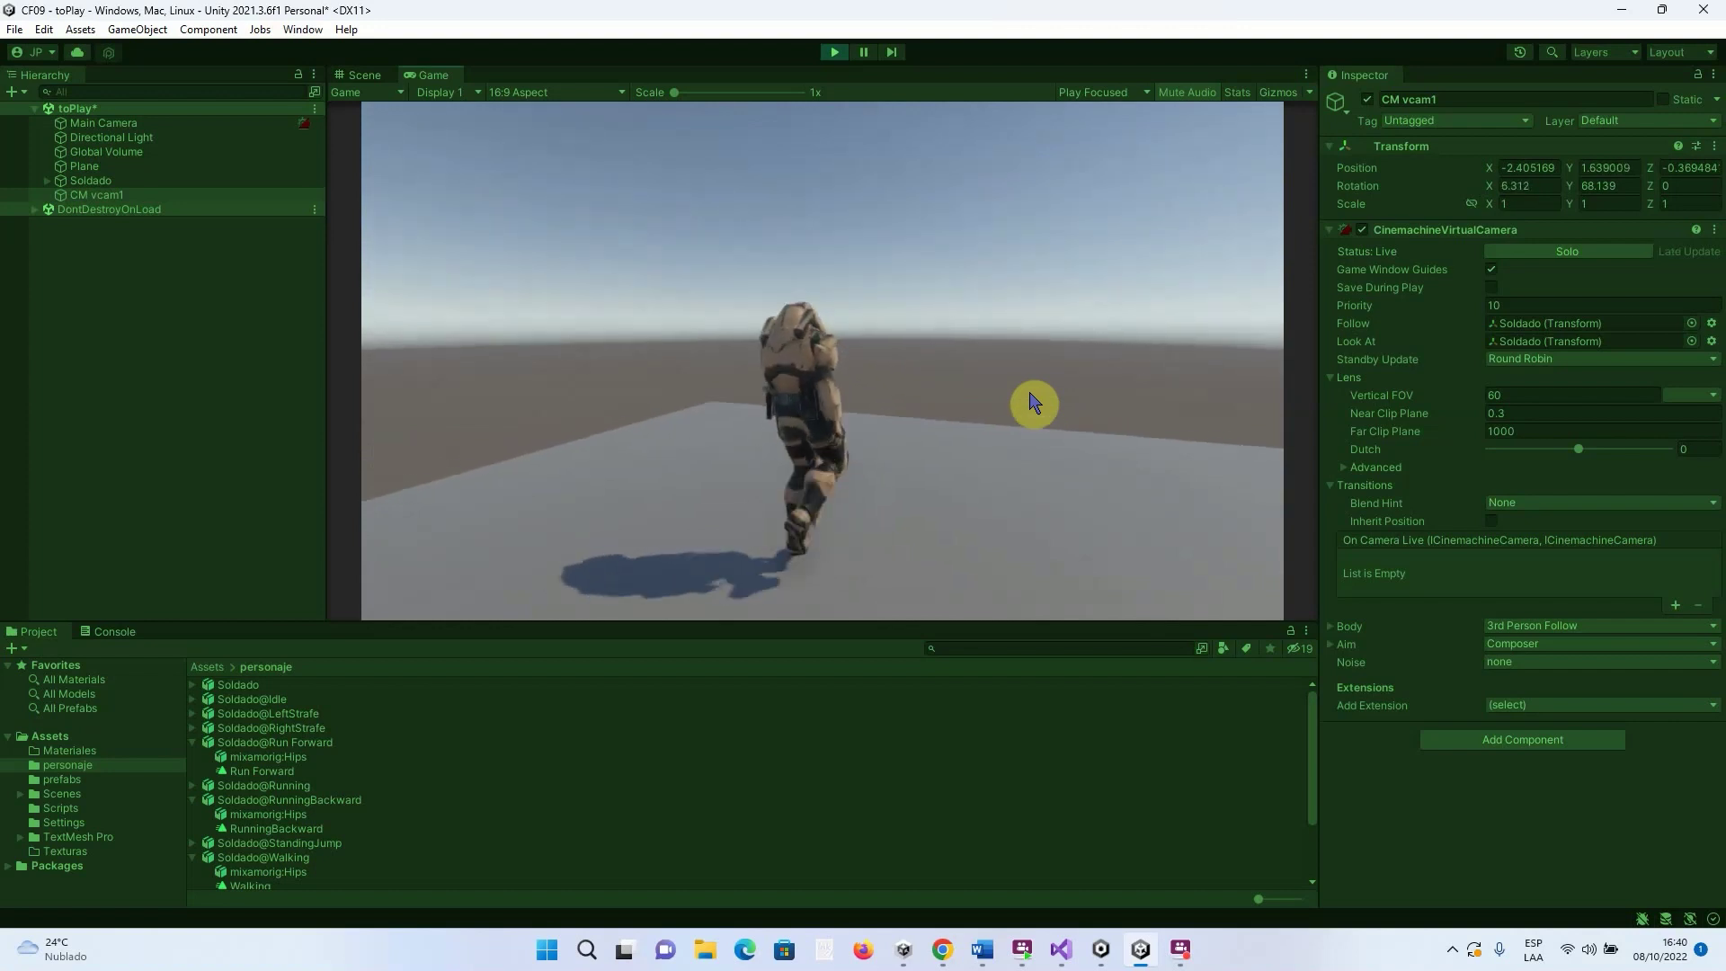
key(w)
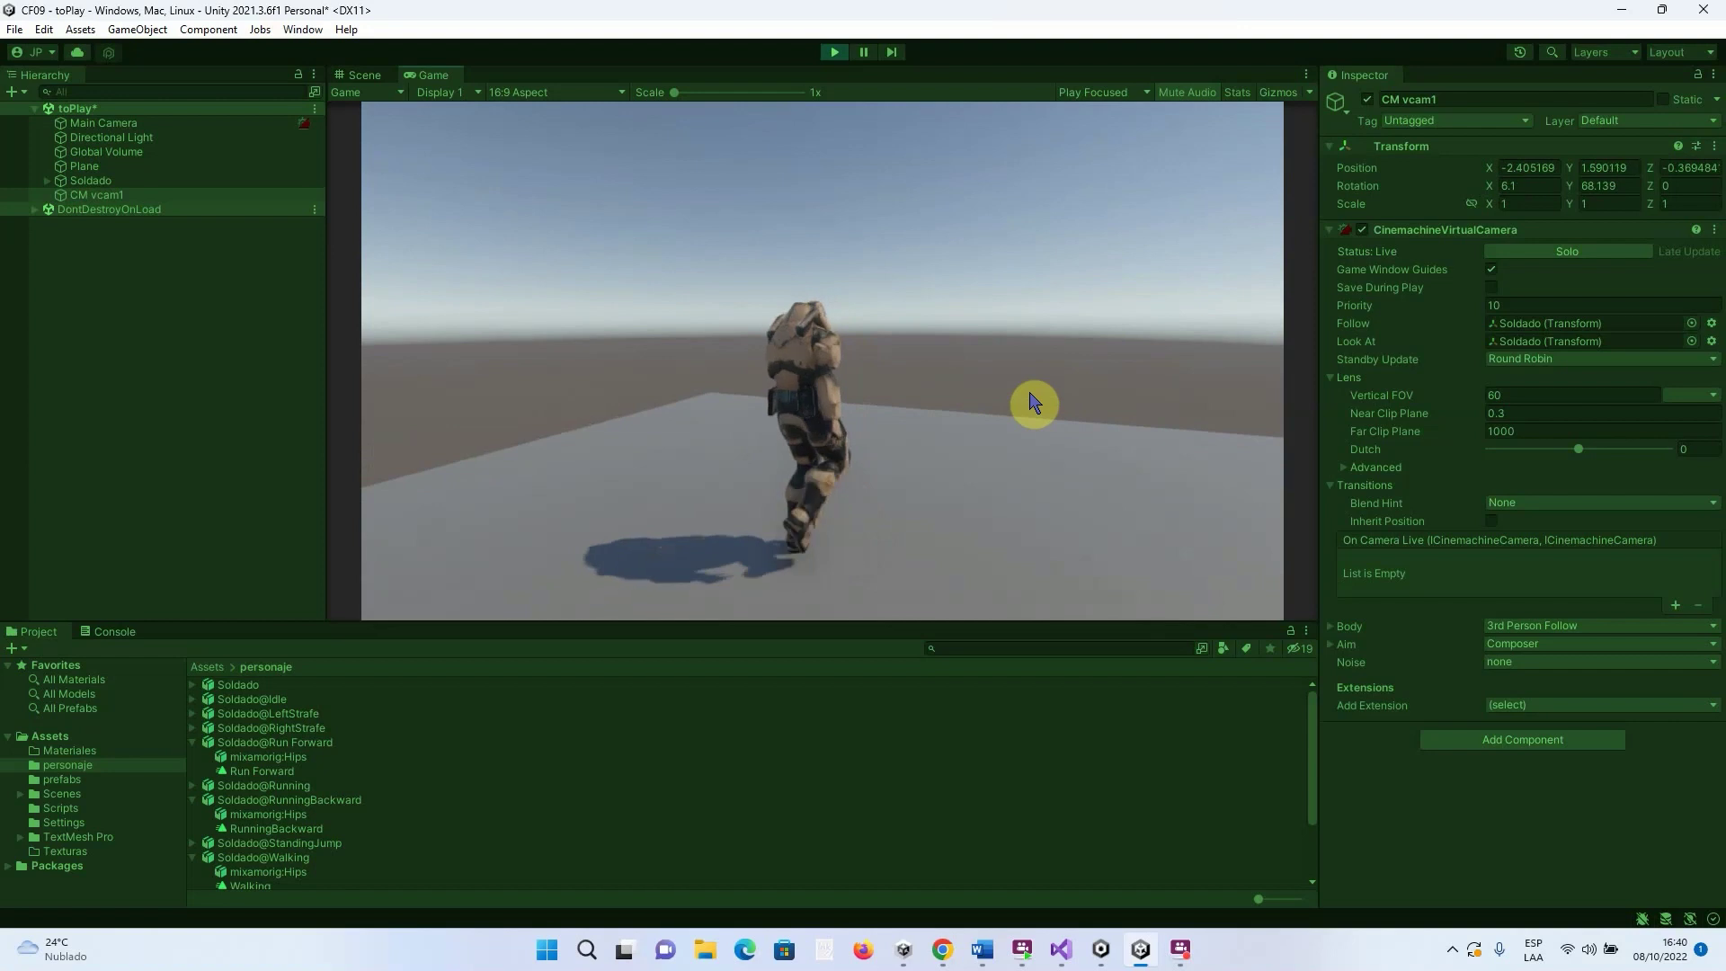
key(d)
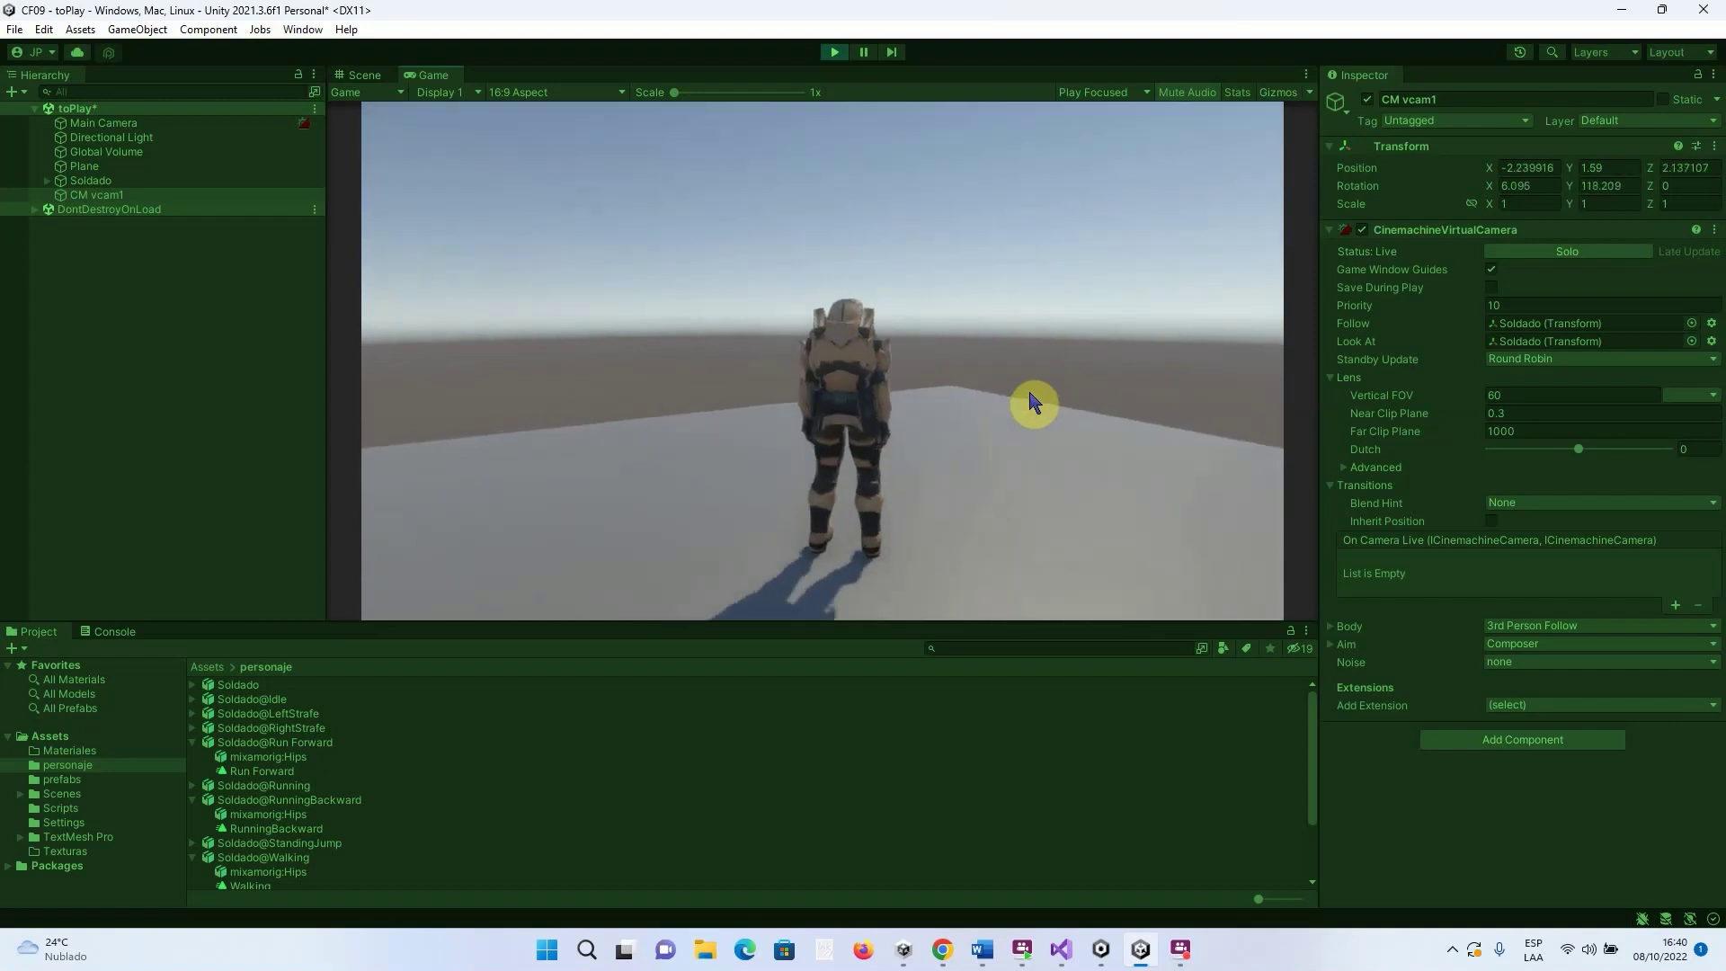
key(d)
key(w)
key(d)
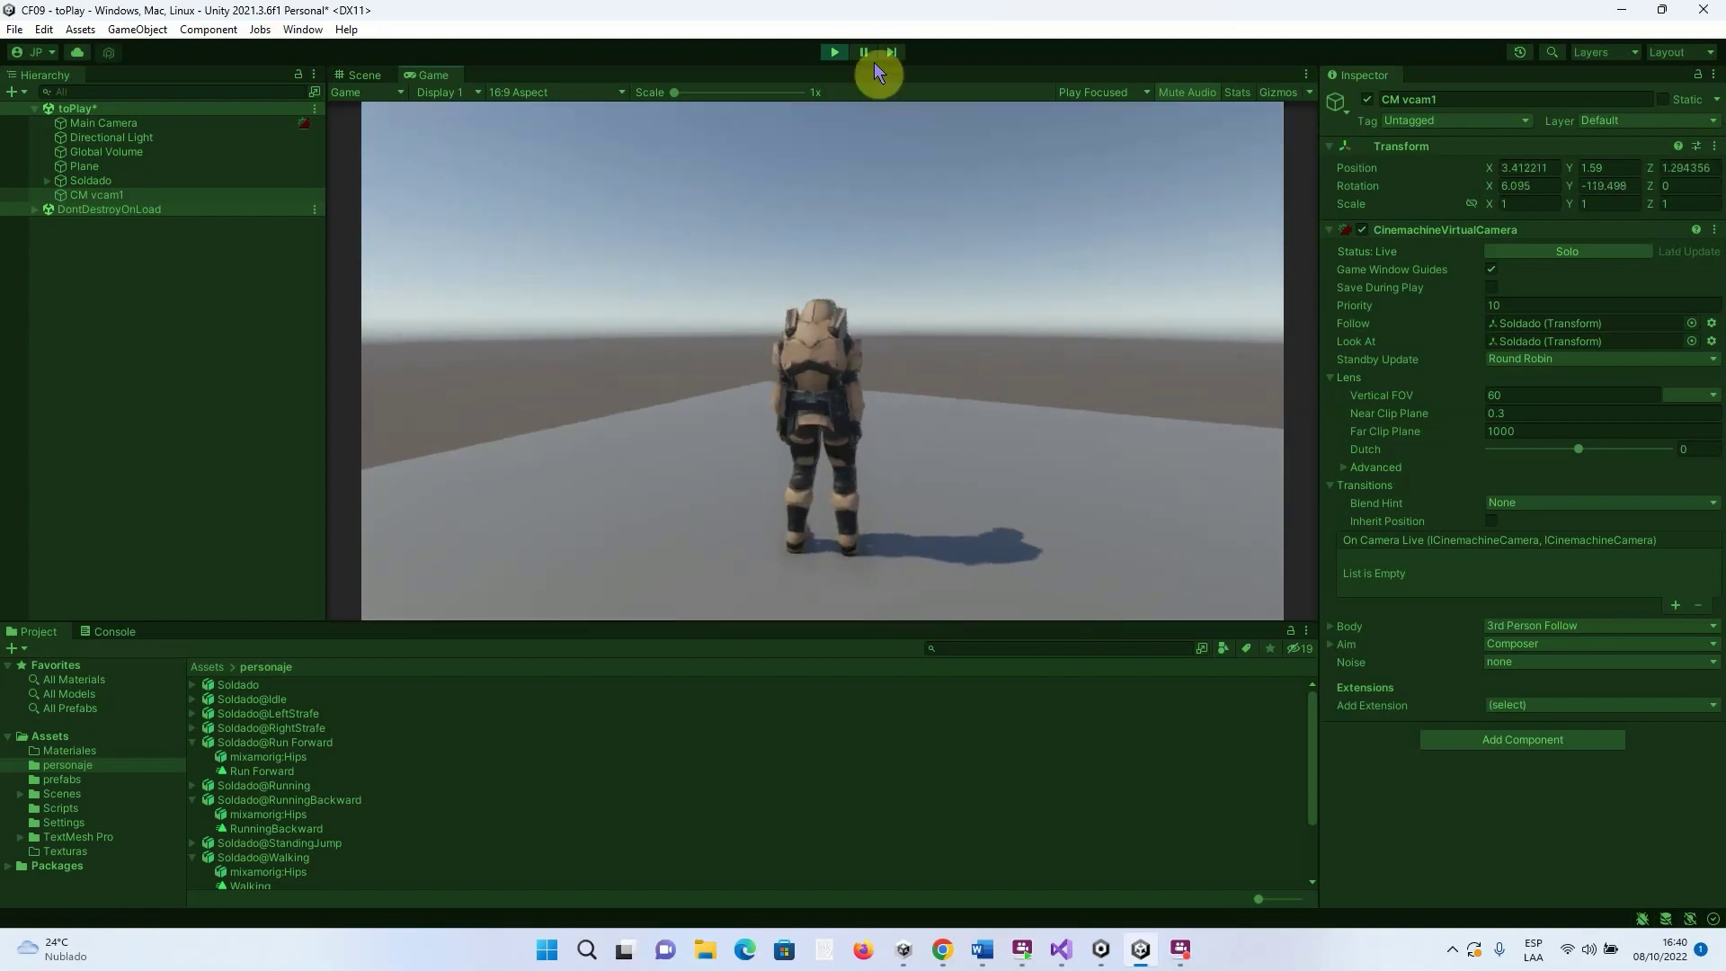
click(835, 53)
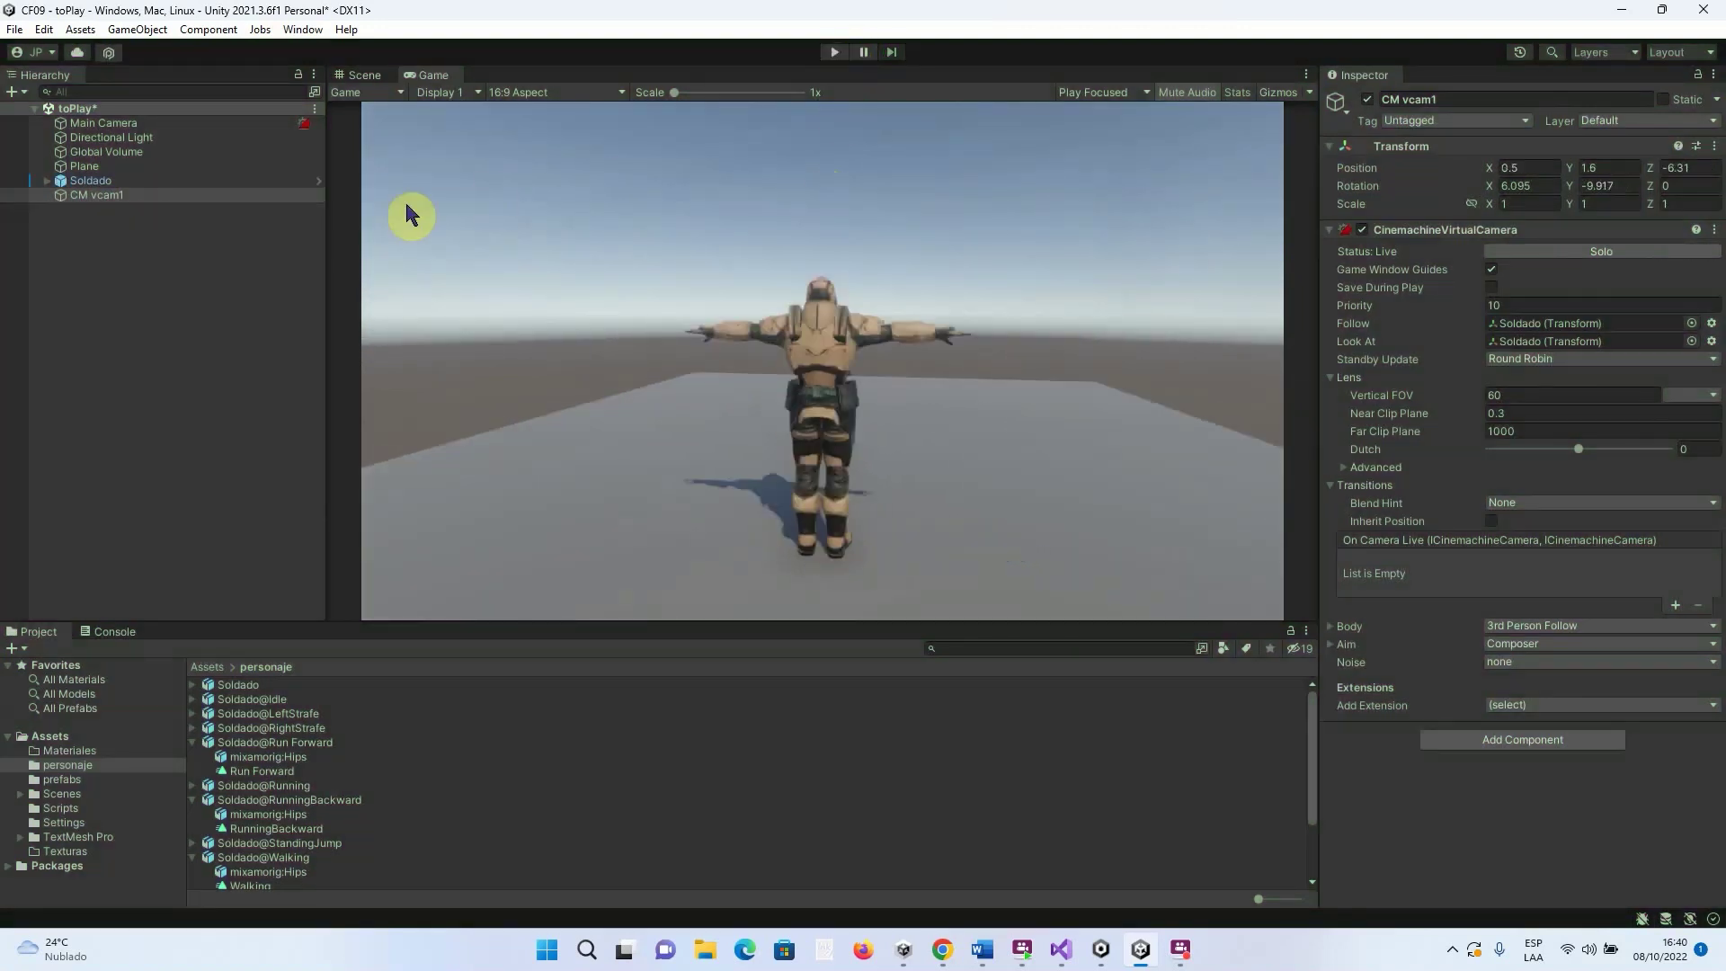
Change the Body mode of CM vcam1 from 3rd Person Follow to Transposer
click(95, 195)
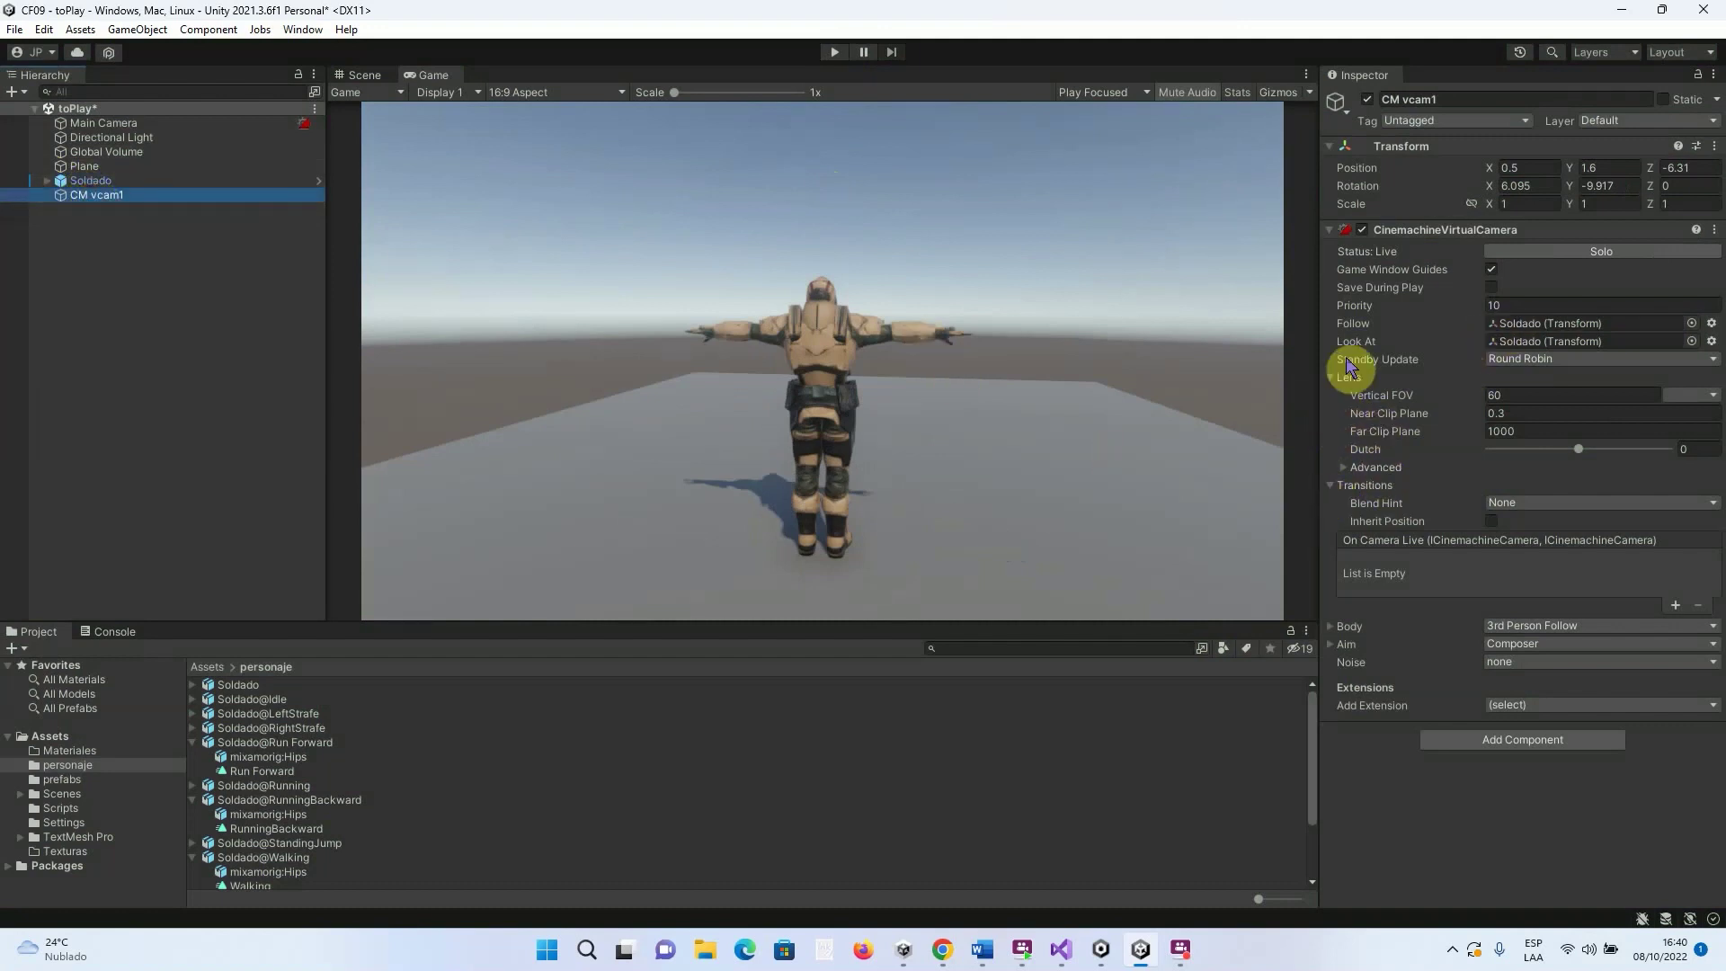
click(1332, 626)
click(1532, 627)
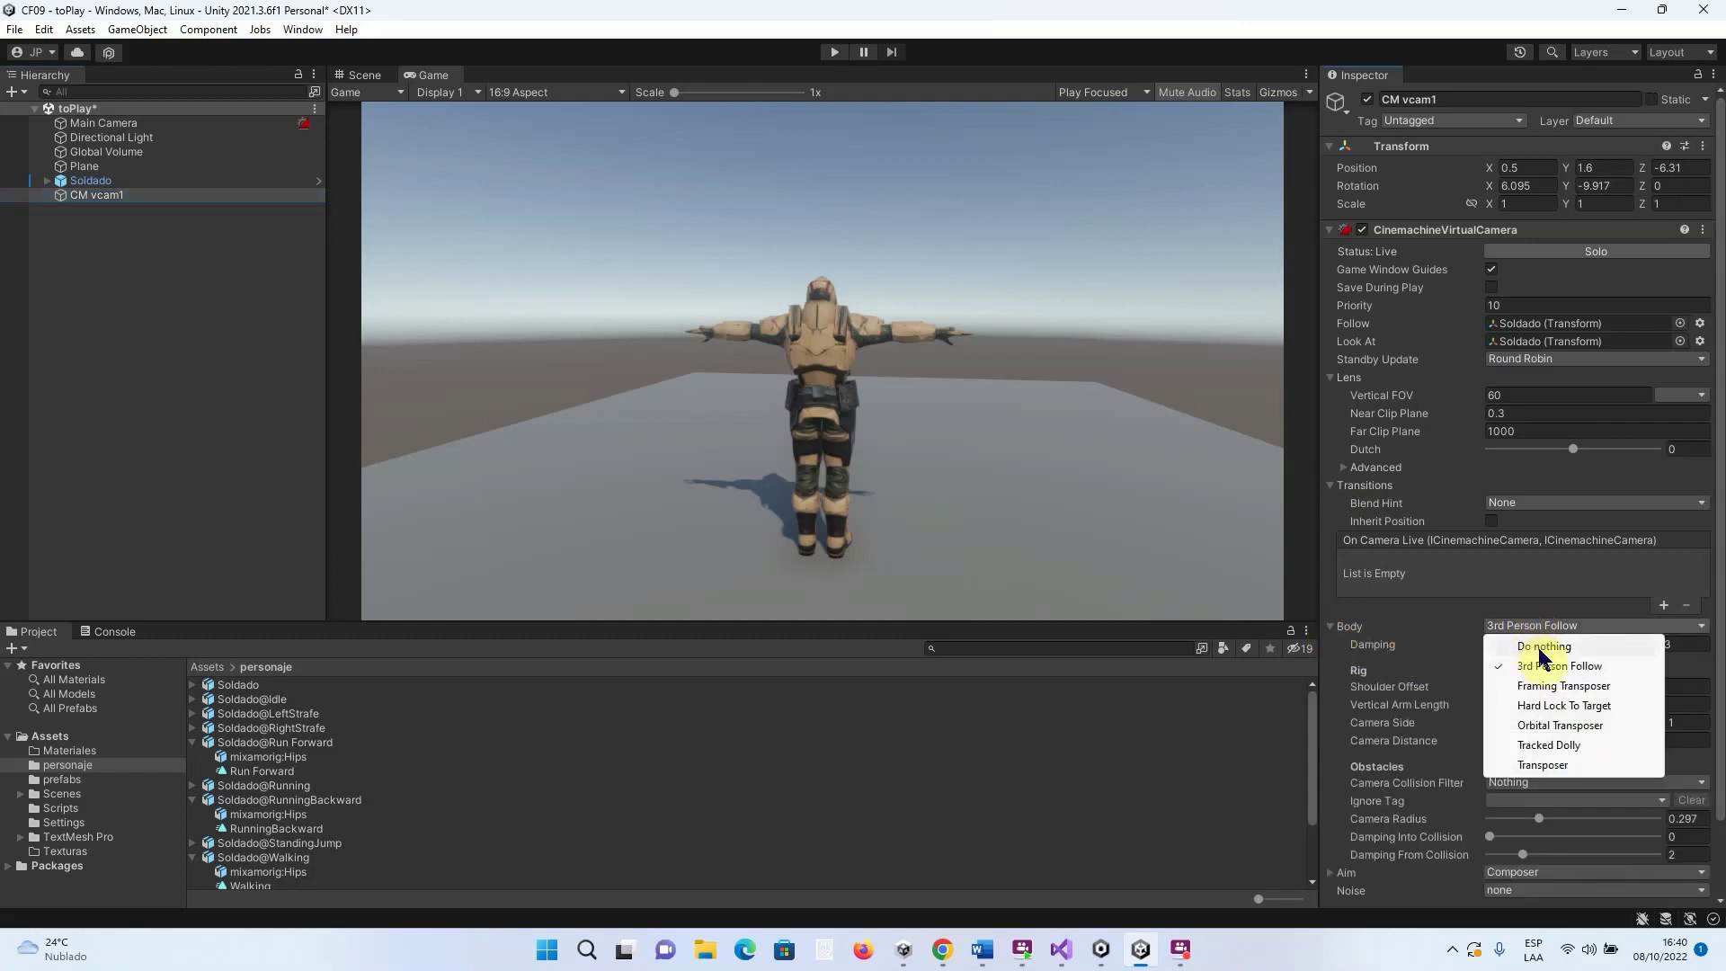
click(1548, 766)
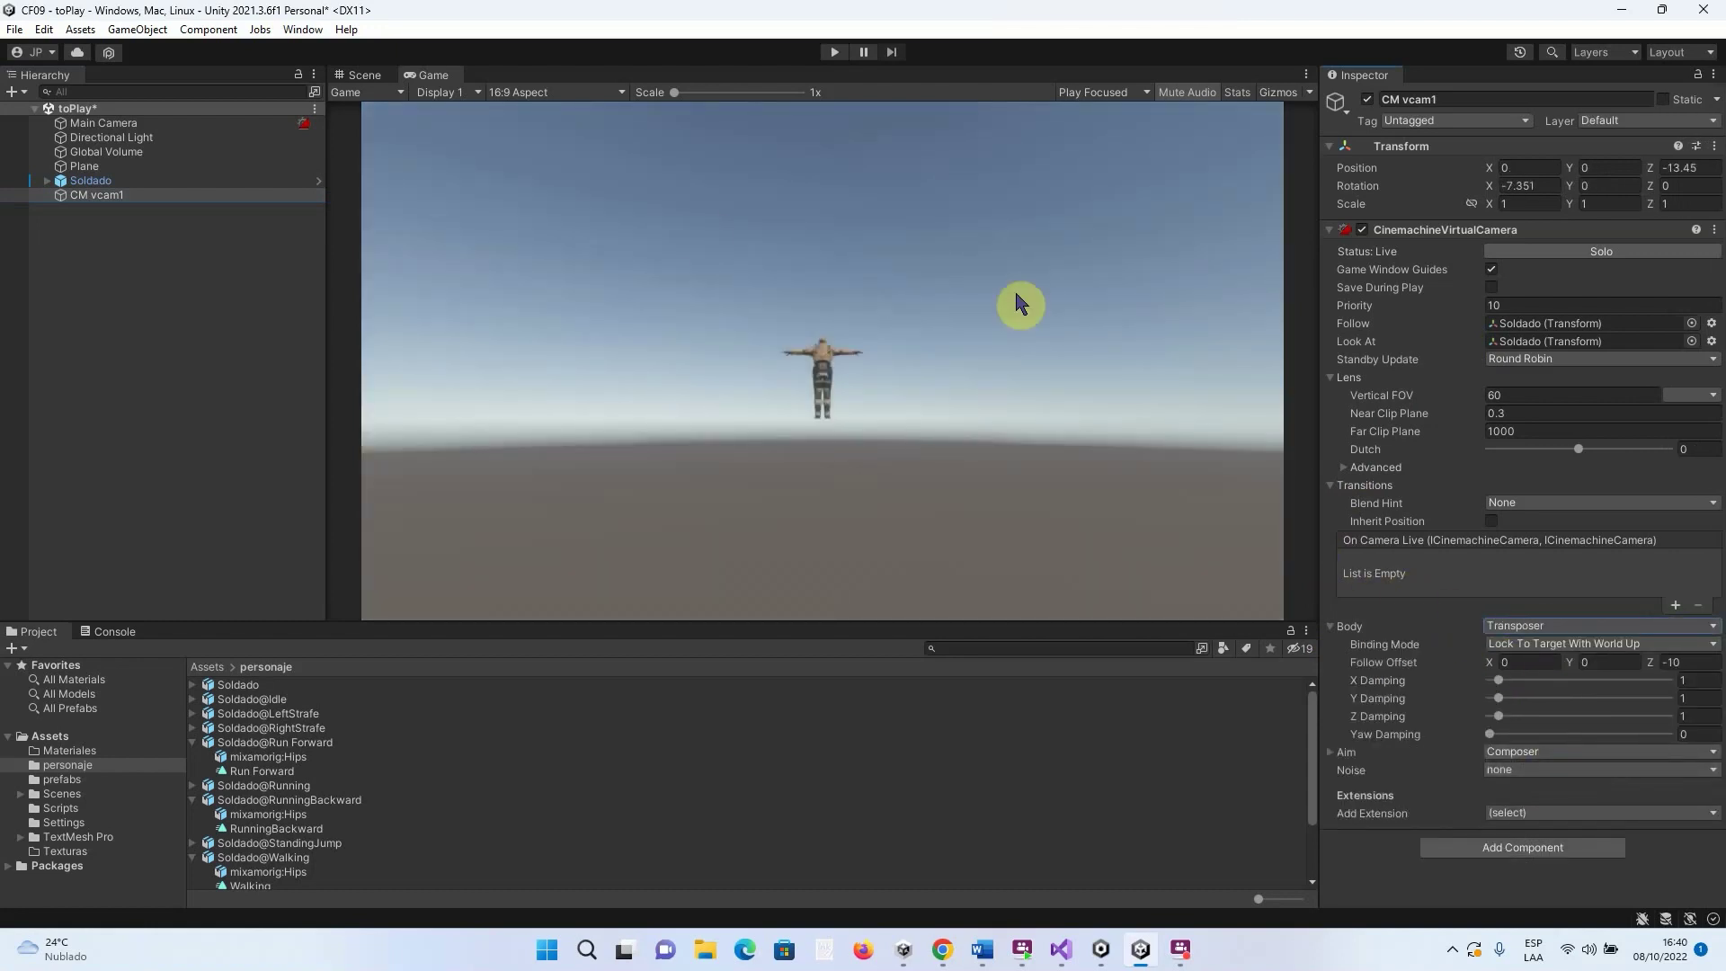
Set CM vcam1's Follow Offset to Y 2.09 and Z -3, and its Aim Tracked Object Offset Y to 1.6
click(94, 181)
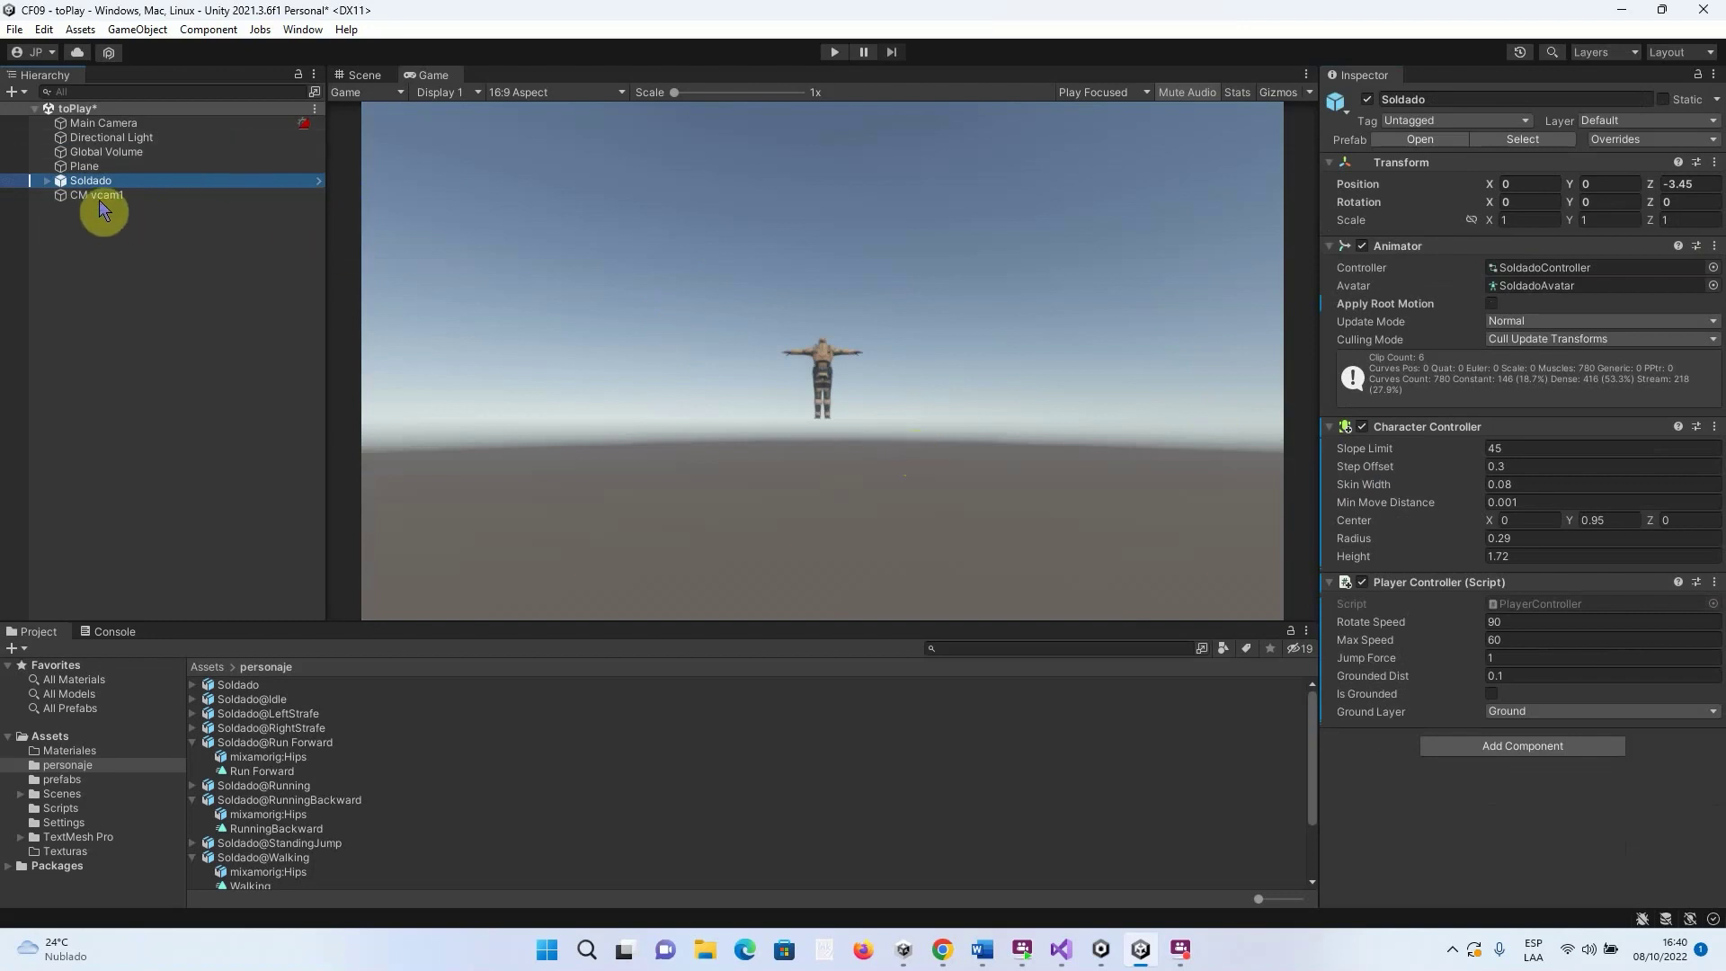
click(101, 197)
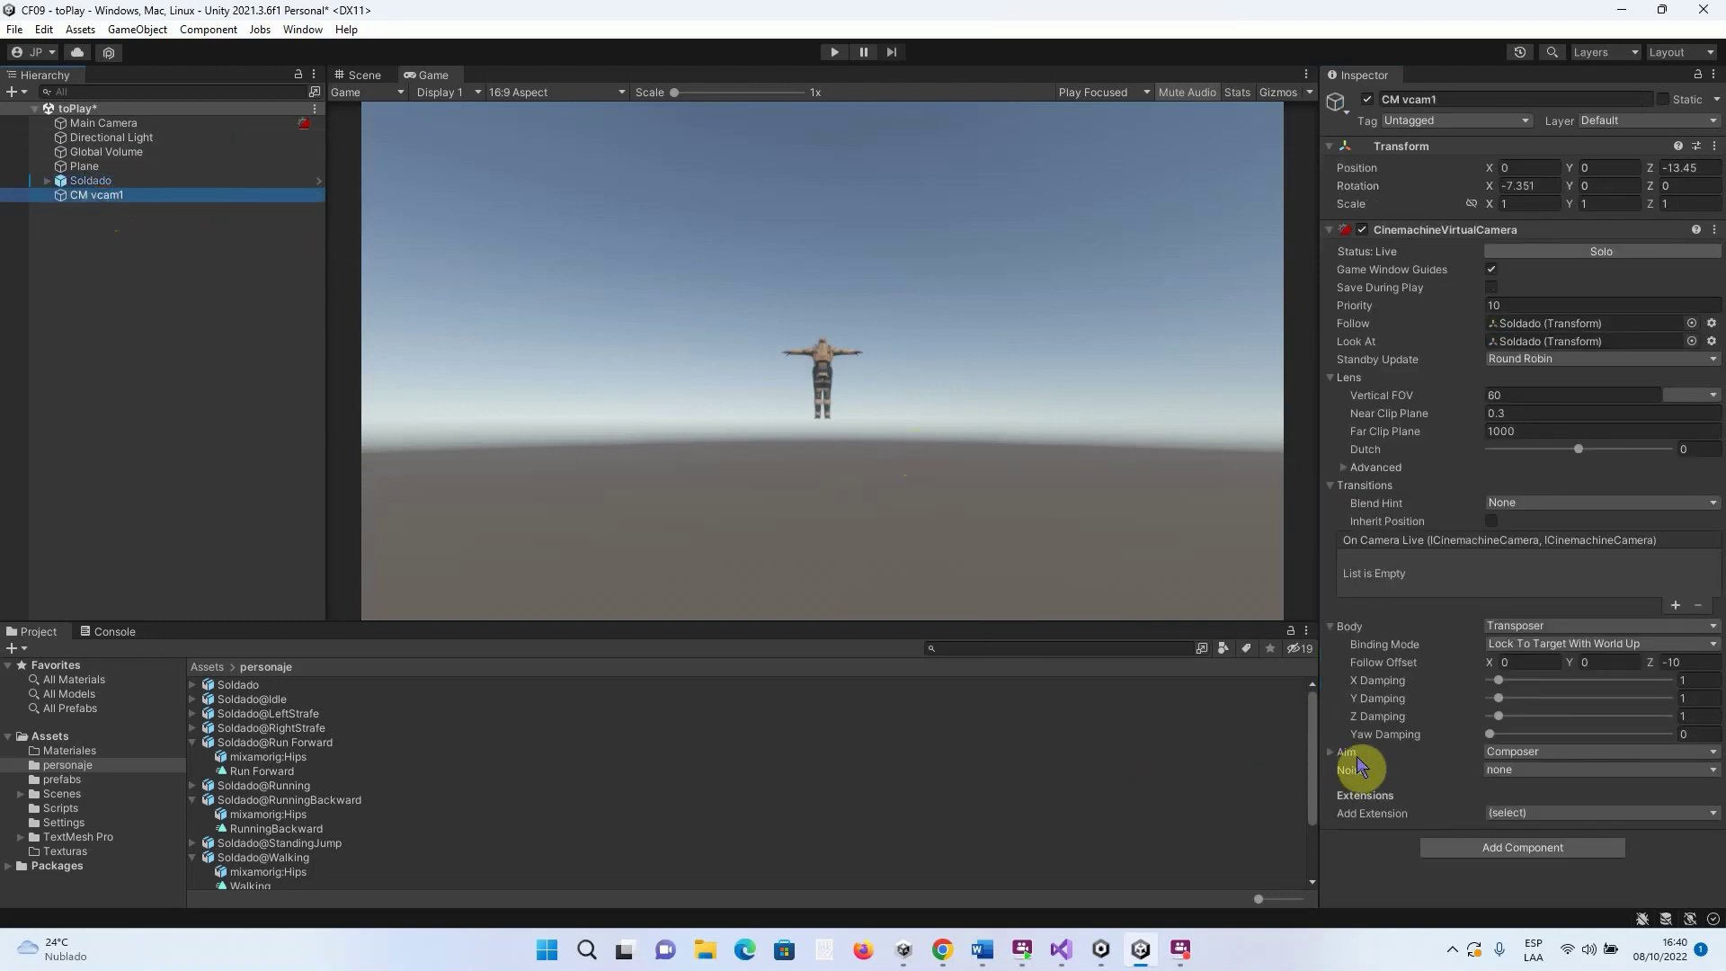
click(1331, 752)
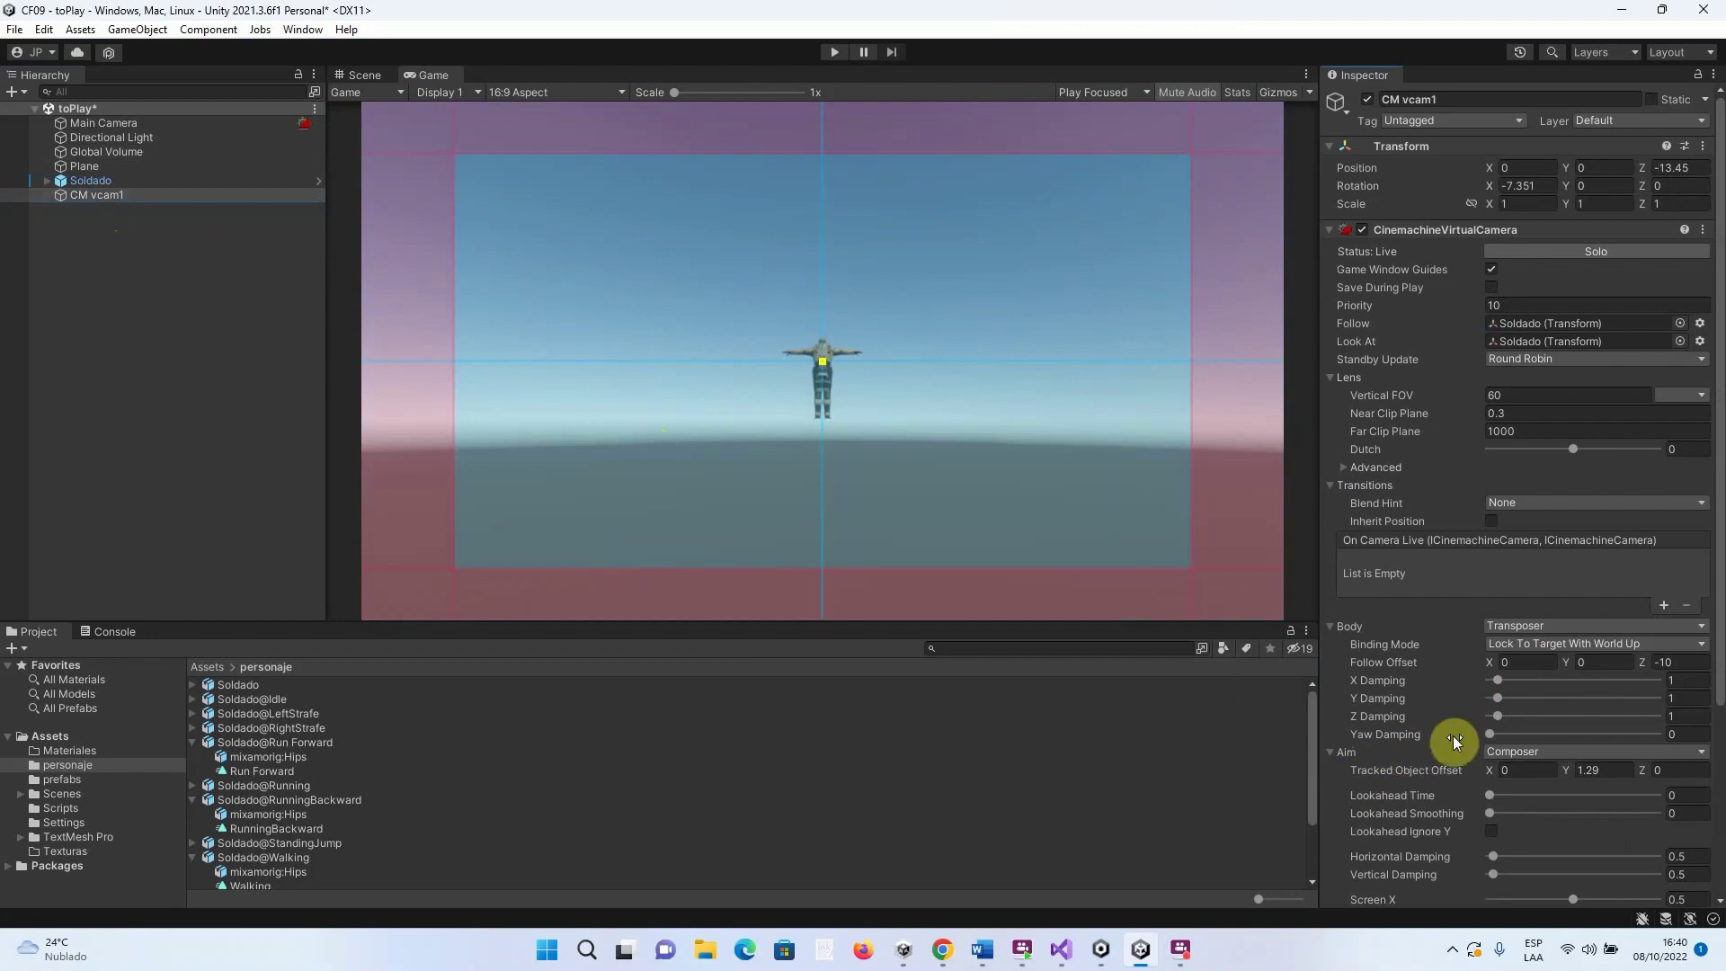
click(1642, 661)
drag(1633, 662, 153, 697)
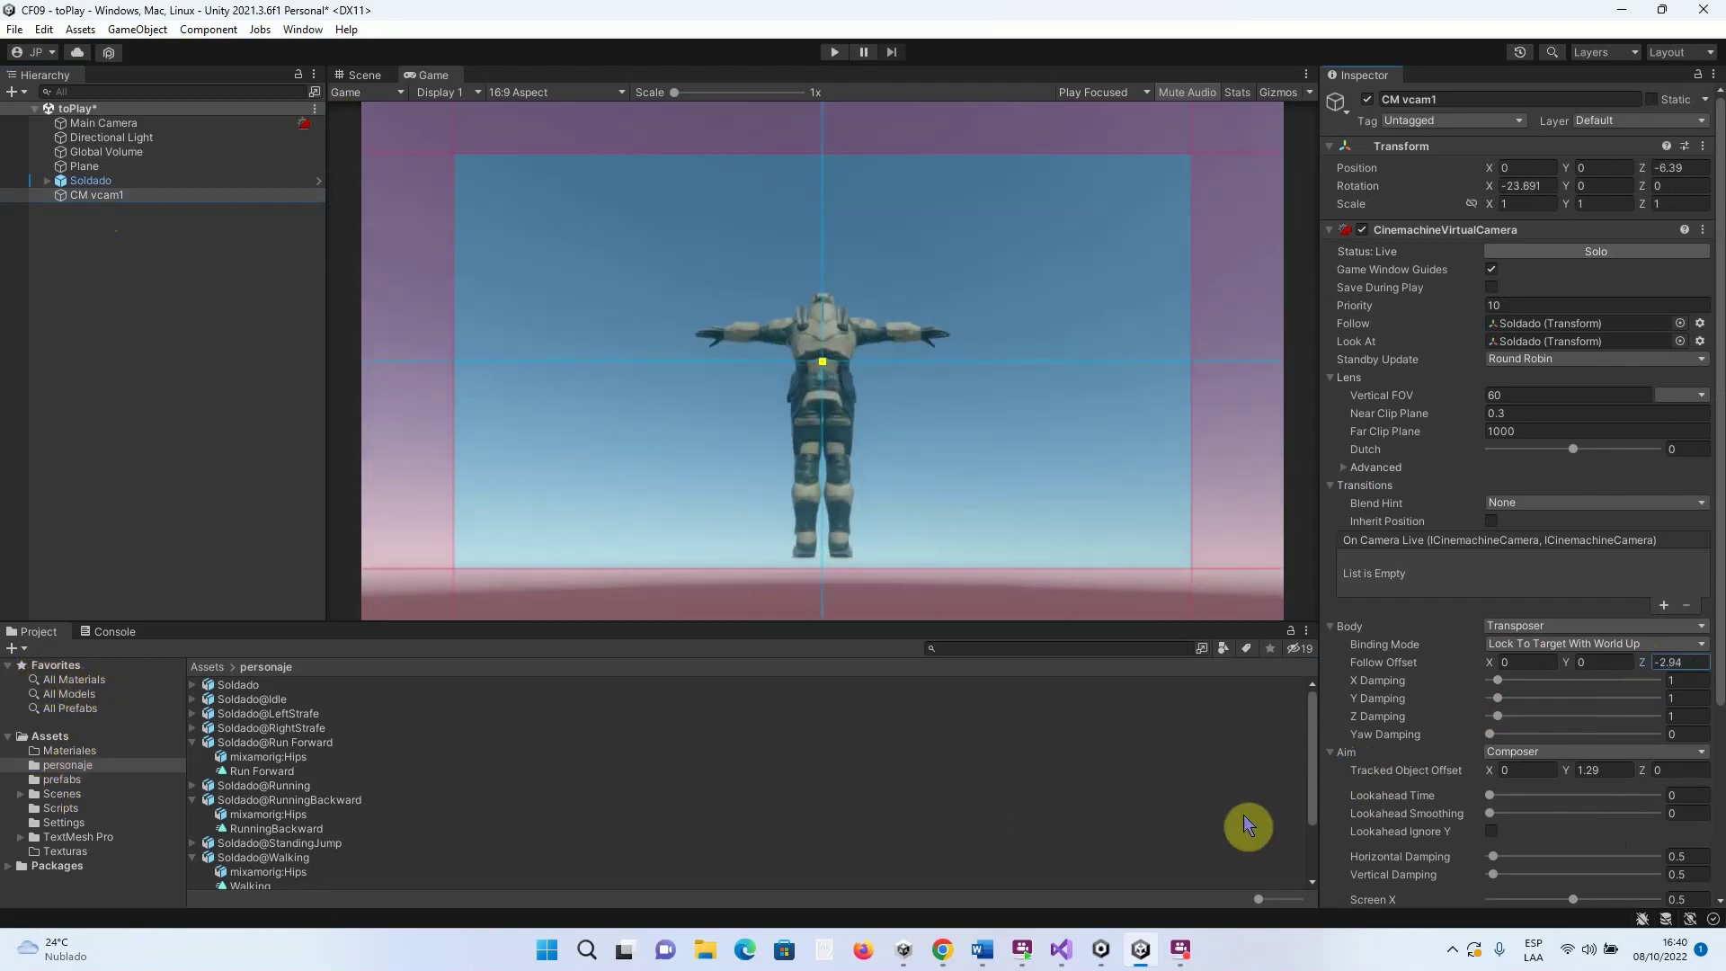
click(1695, 664)
text(-3)
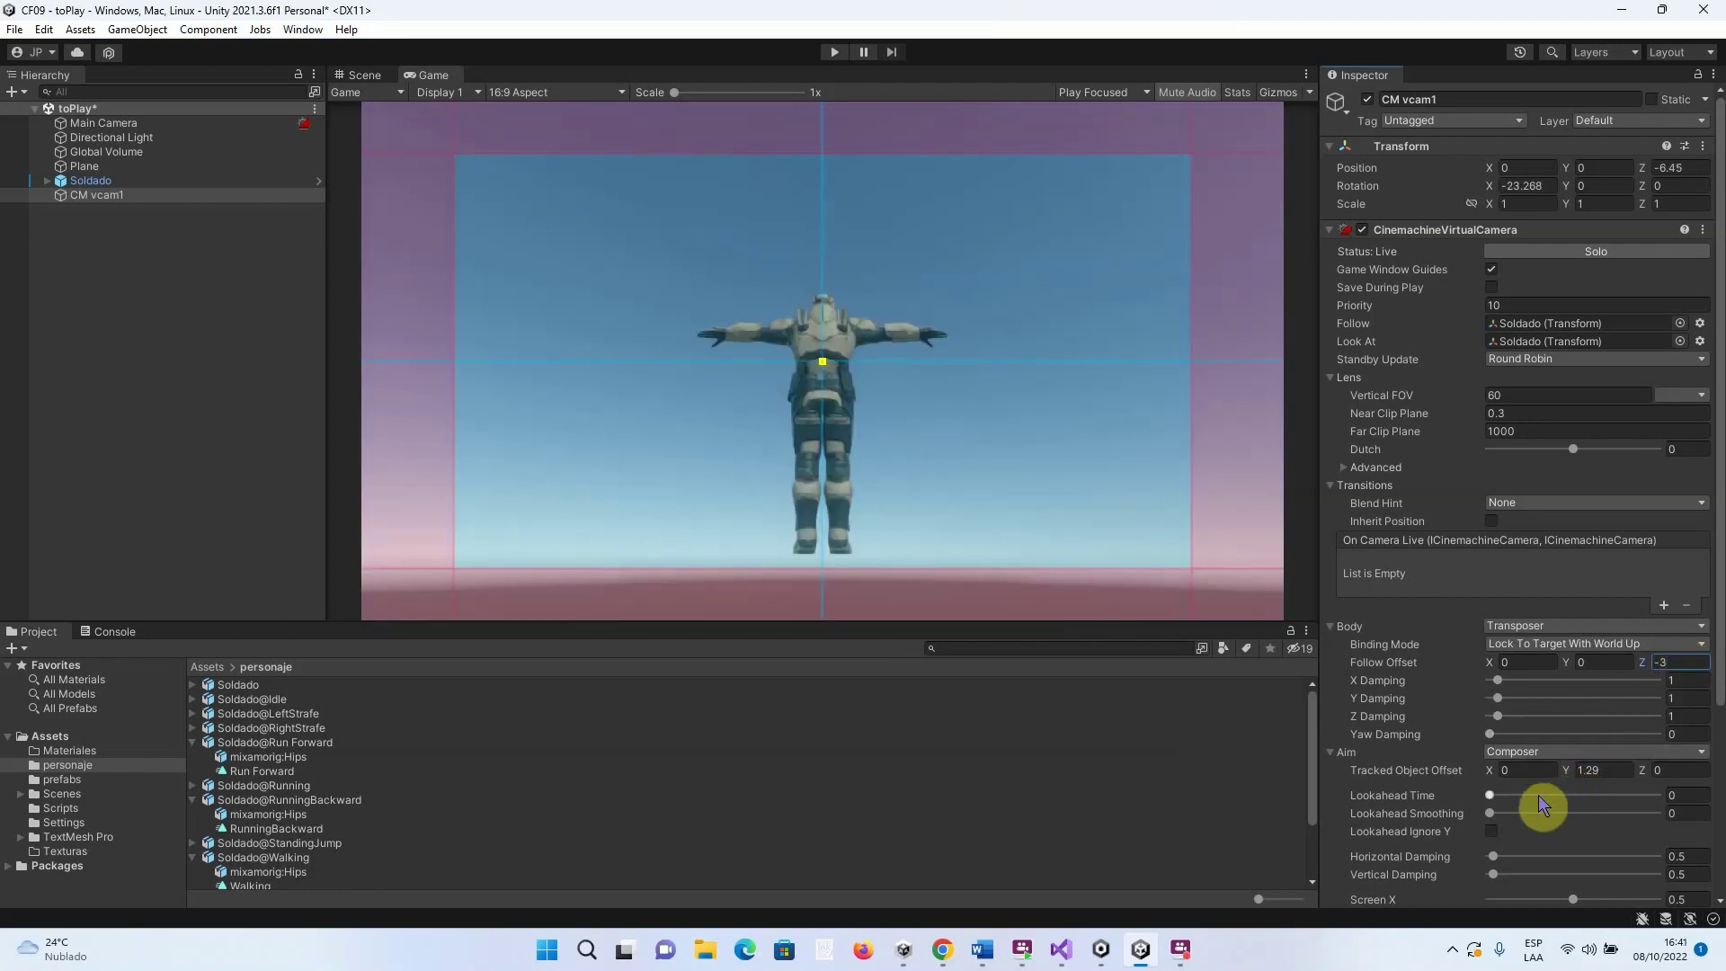
drag(1566, 767, 1586, 782)
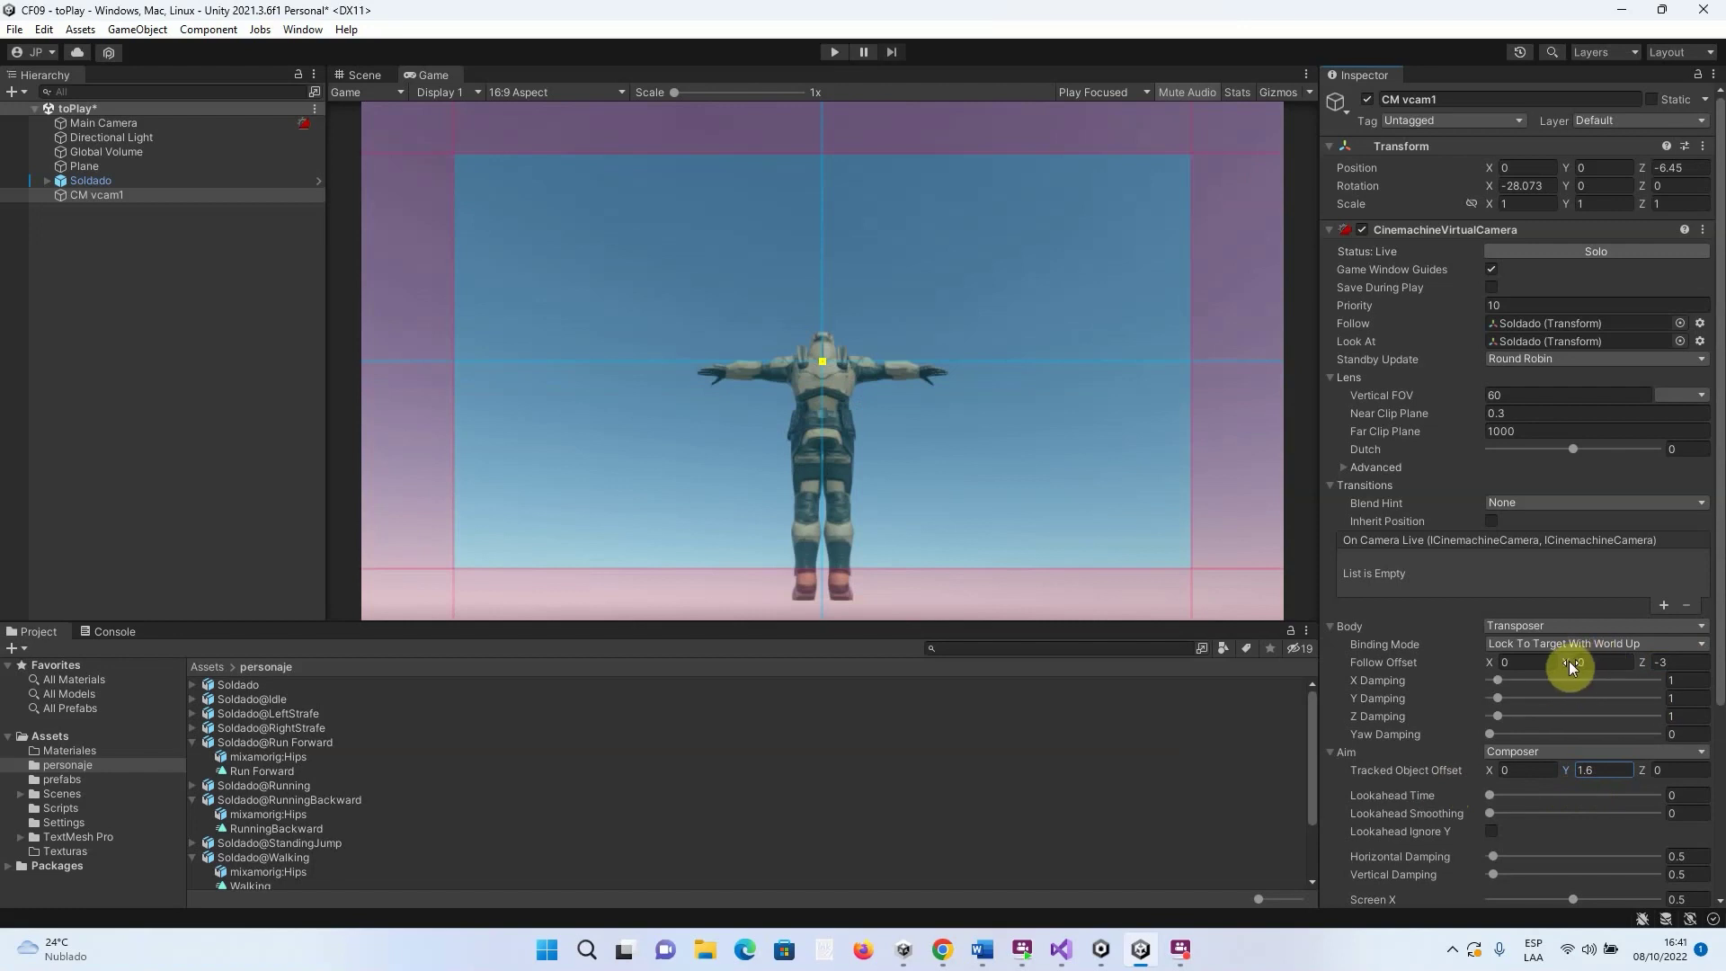
drag(1563, 661, 1647, 689)
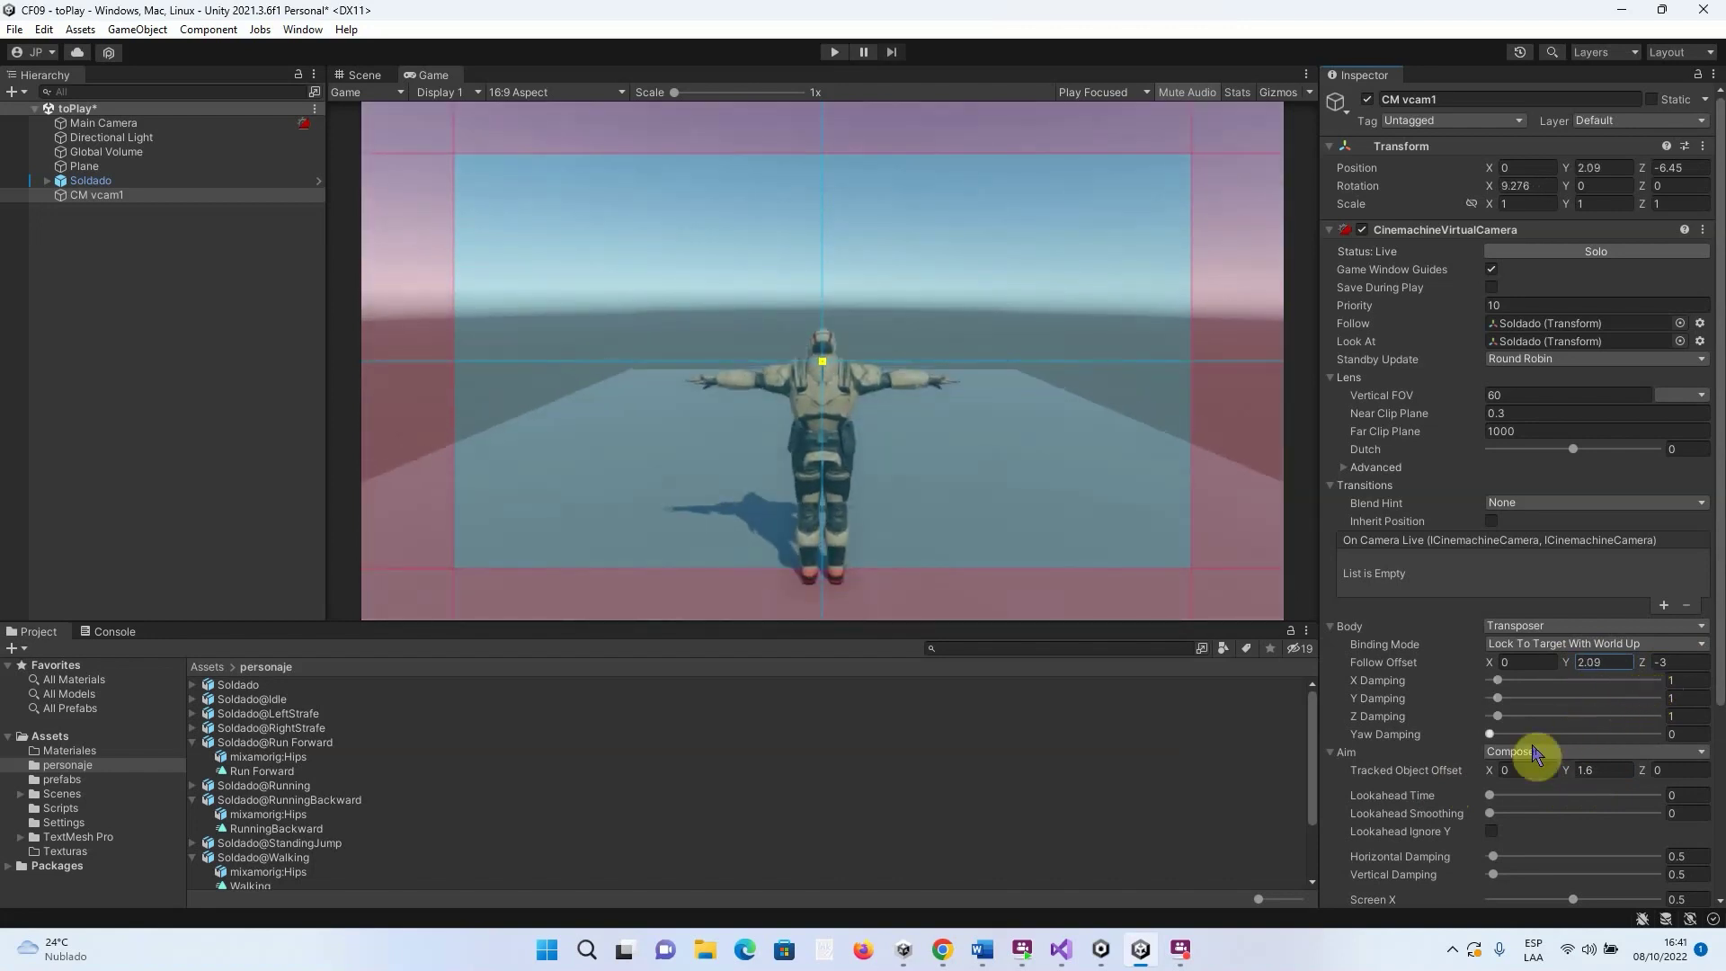
Start play mode to test the Transposer camera following the Soldado character
scroll(1518, 755, down, 4)
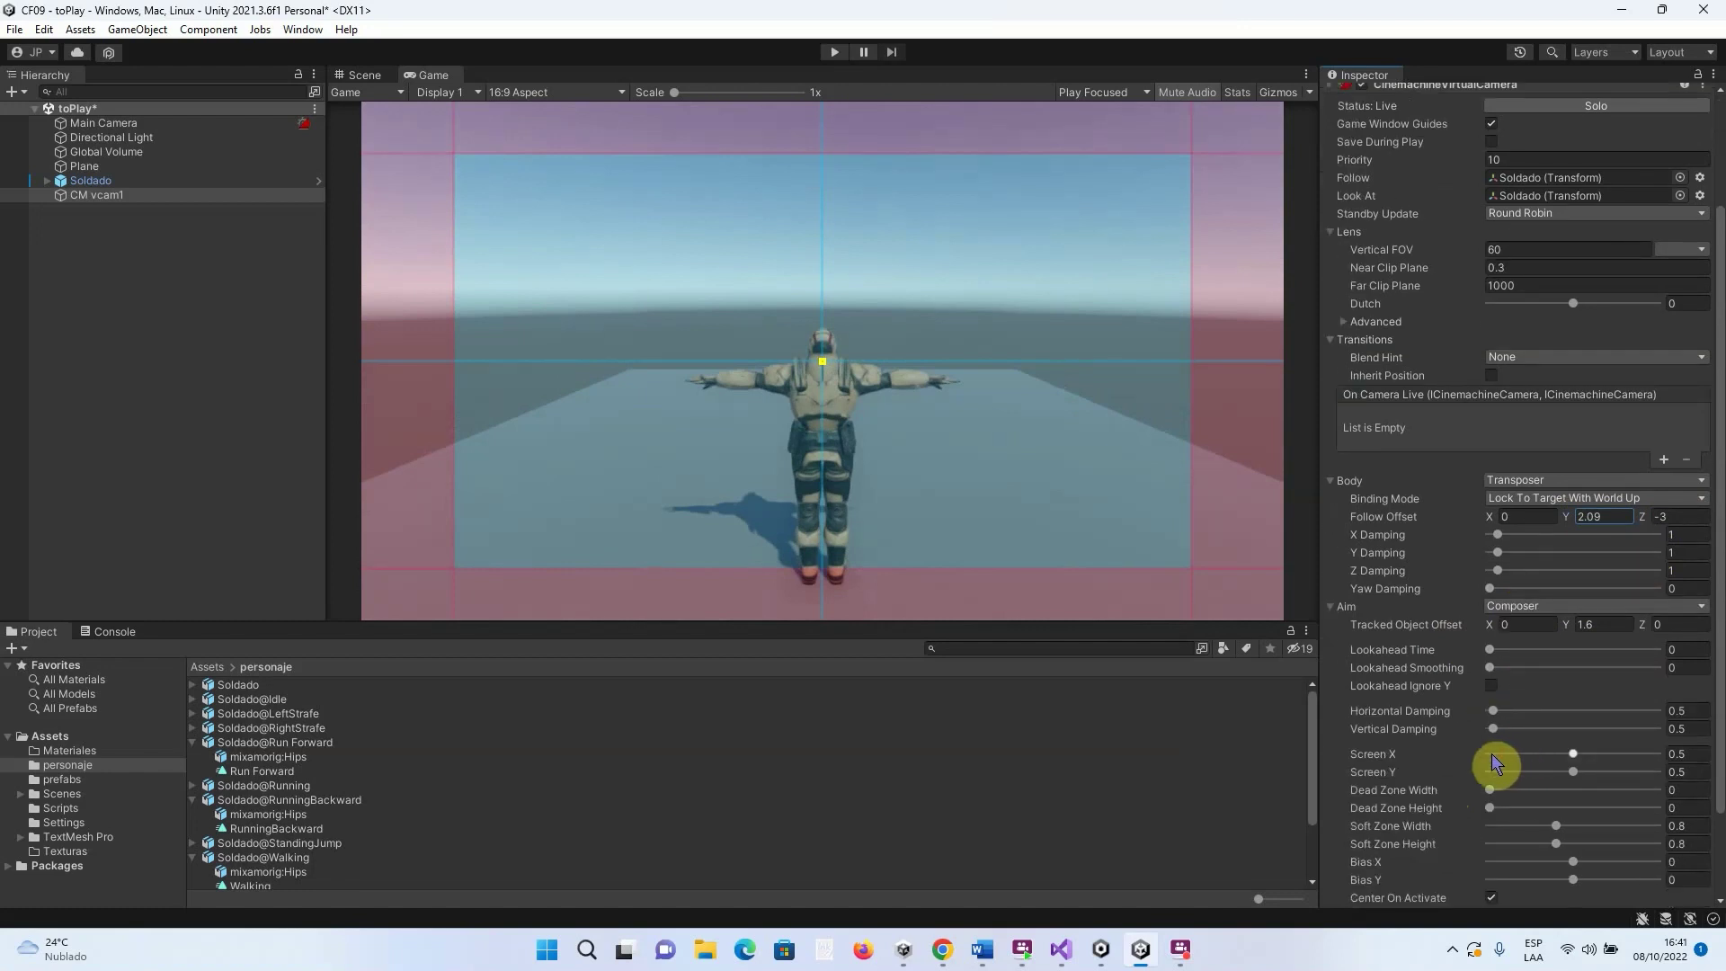
click(832, 54)
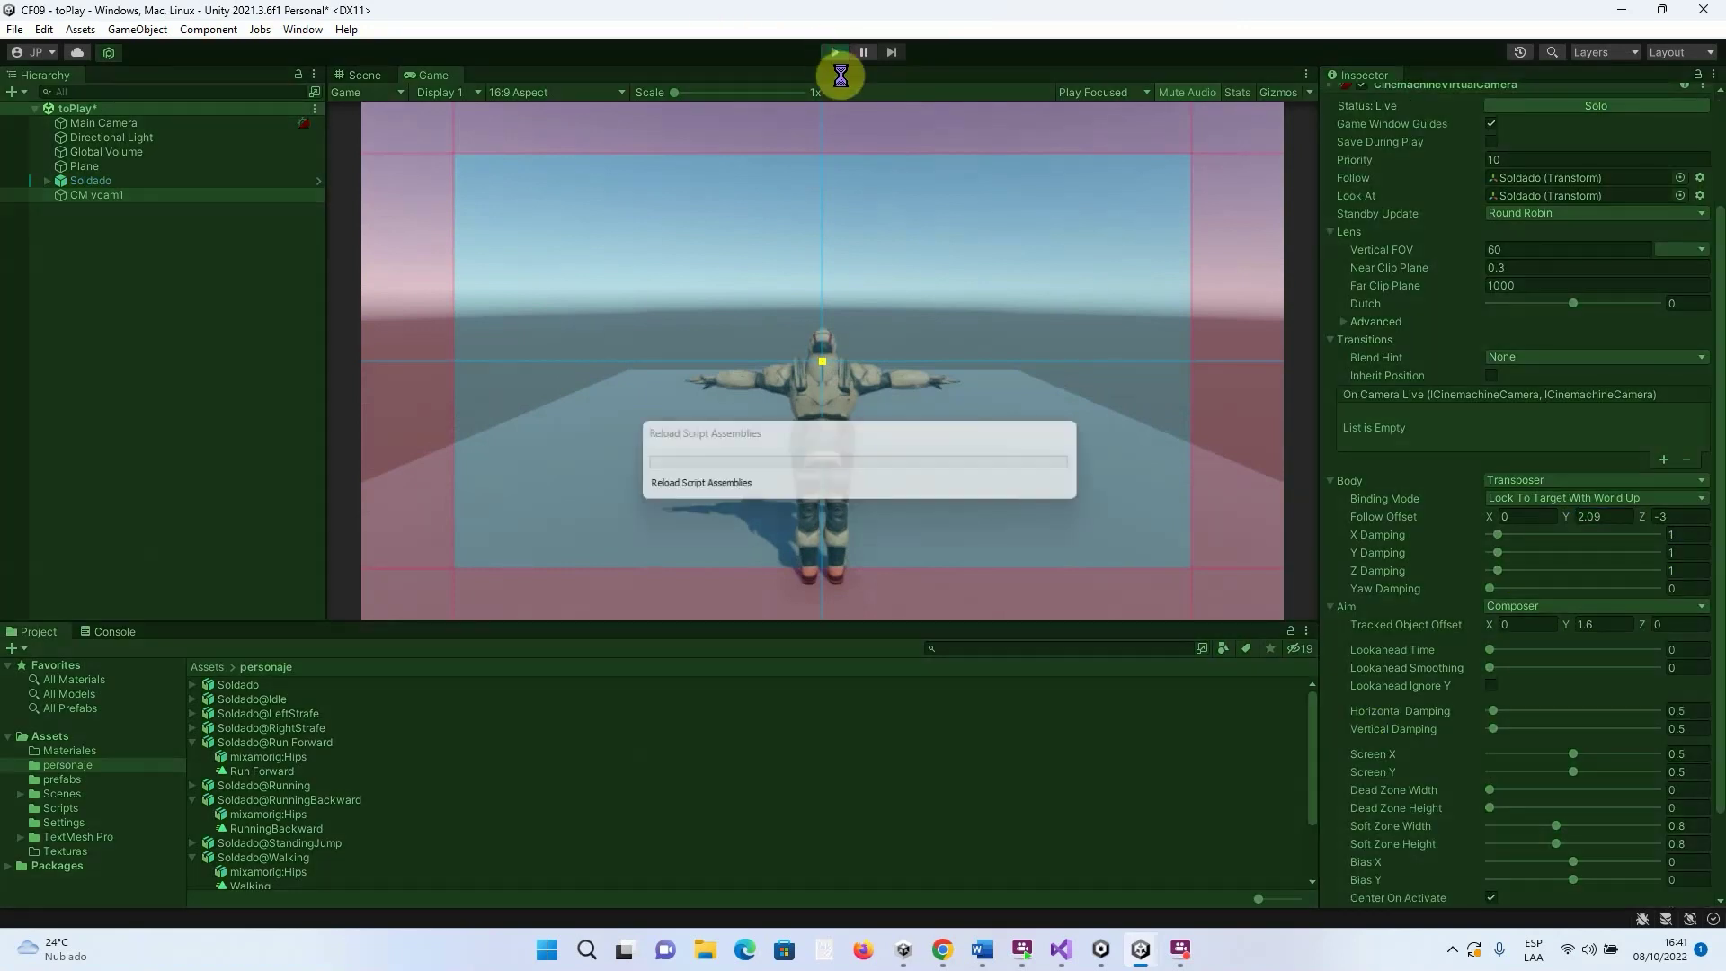